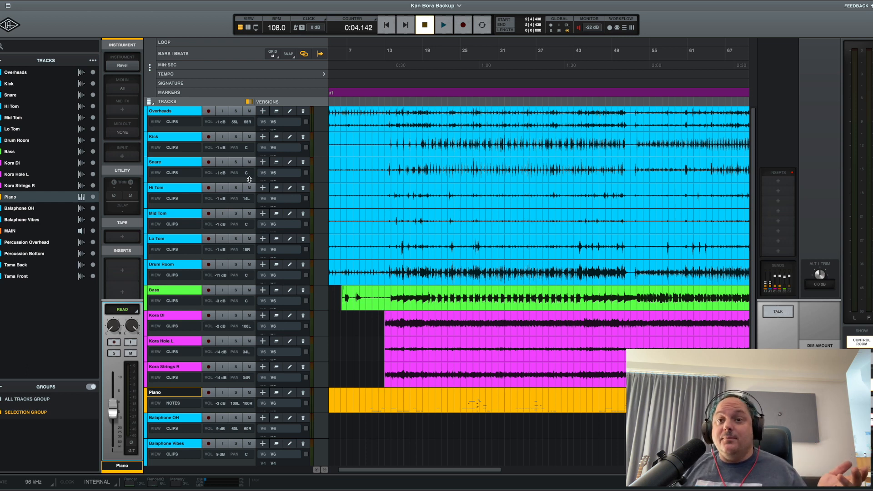
Save the Kan Bora Backup session as a template named "Djakali Template" without including audio.
left_click(49, 1)
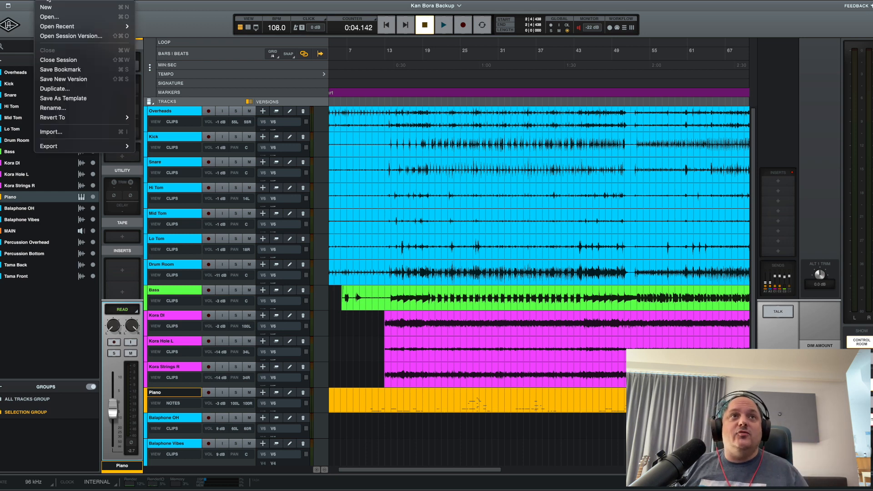
left_click(90, 101)
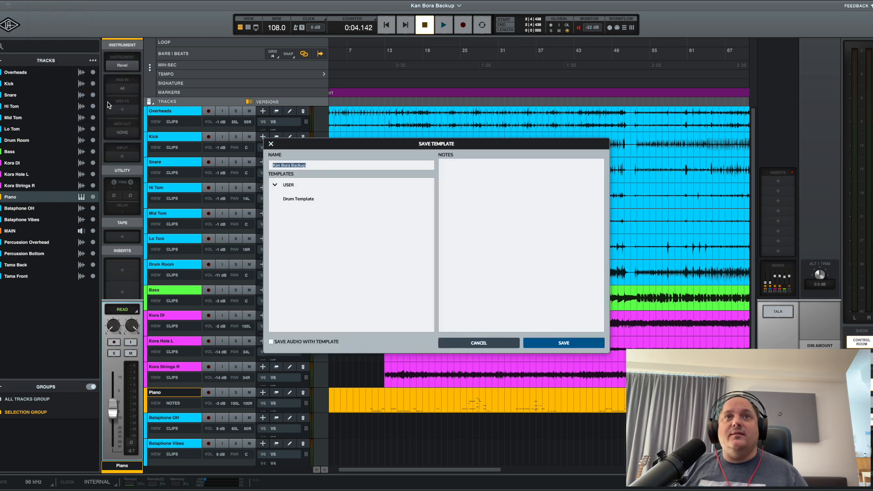
type("Djaka")
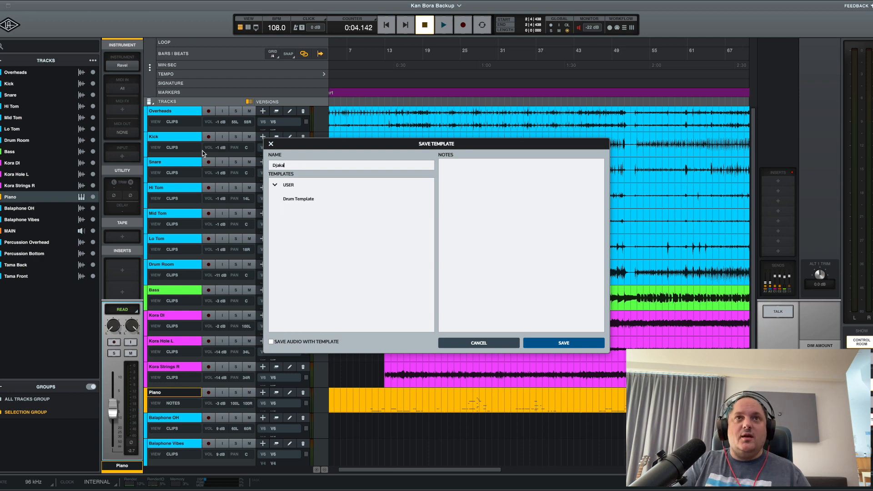
type("li Template")
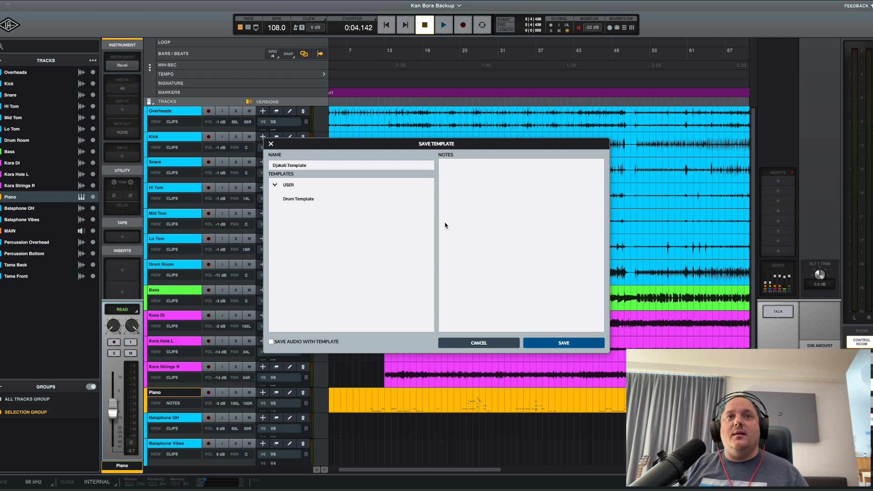
left_click(282, 342)
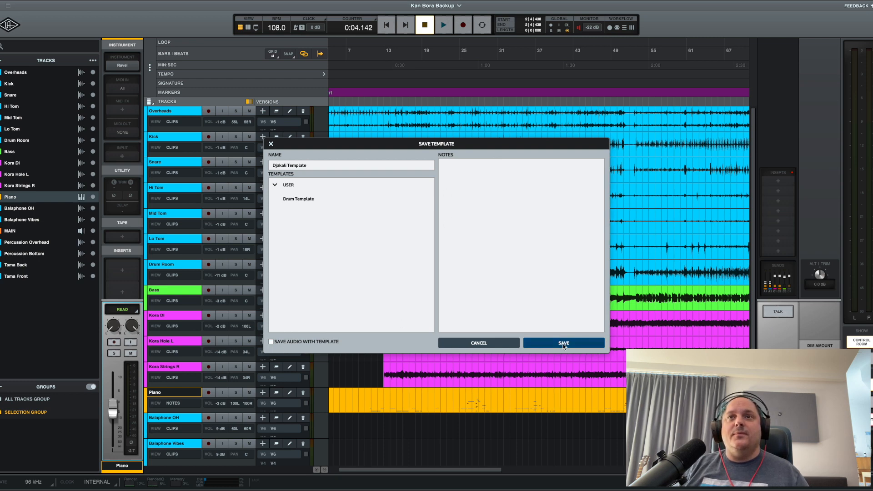
left_click(563, 344)
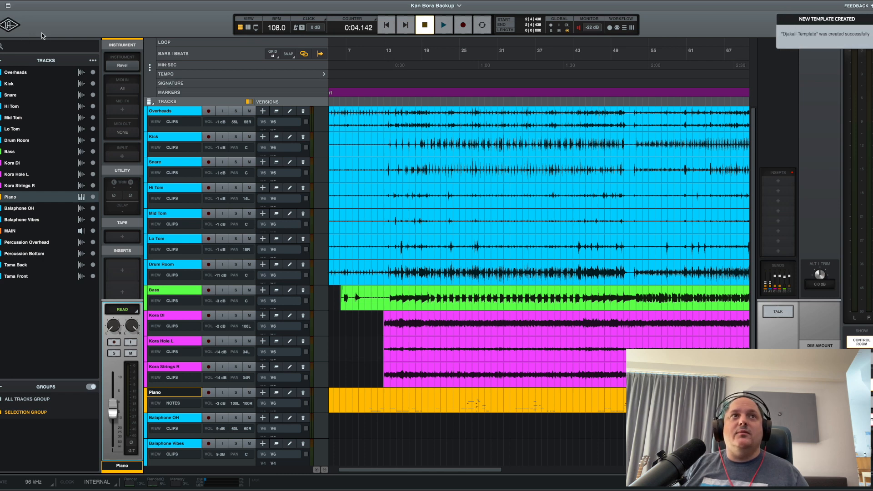
Start a new session, enter "Song 2" as its name, and clear the preselected Drum Template.
left_click(9, 24)
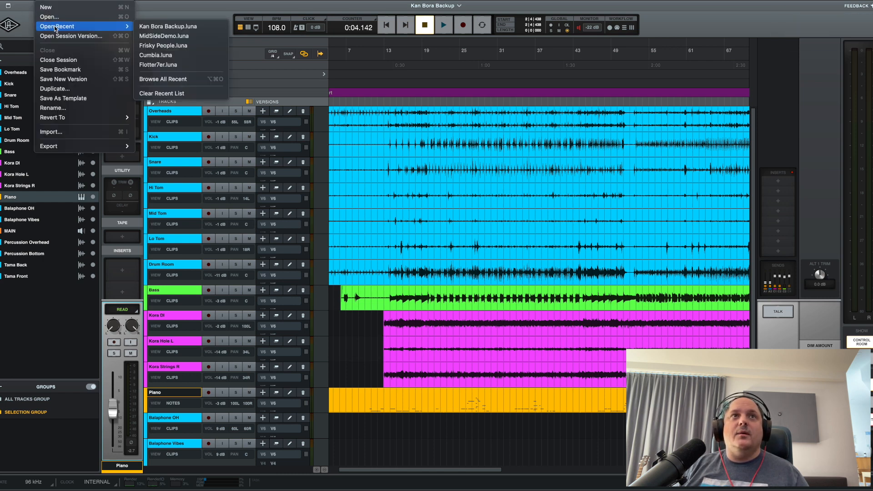
left_click(48, 6)
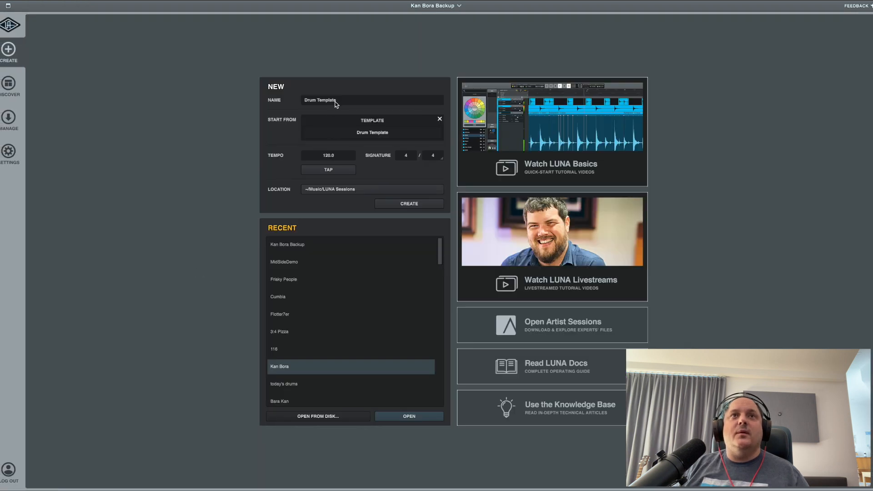
left_click(351, 99)
type("Song 2")
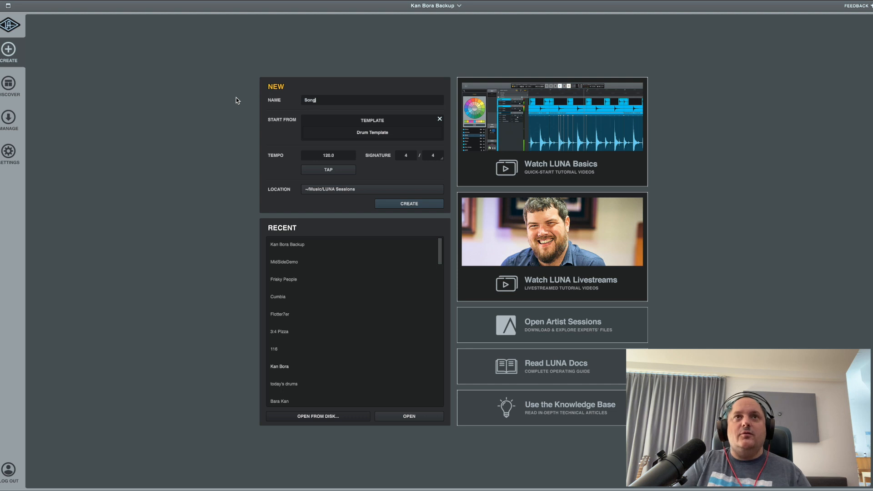
left_click(440, 121)
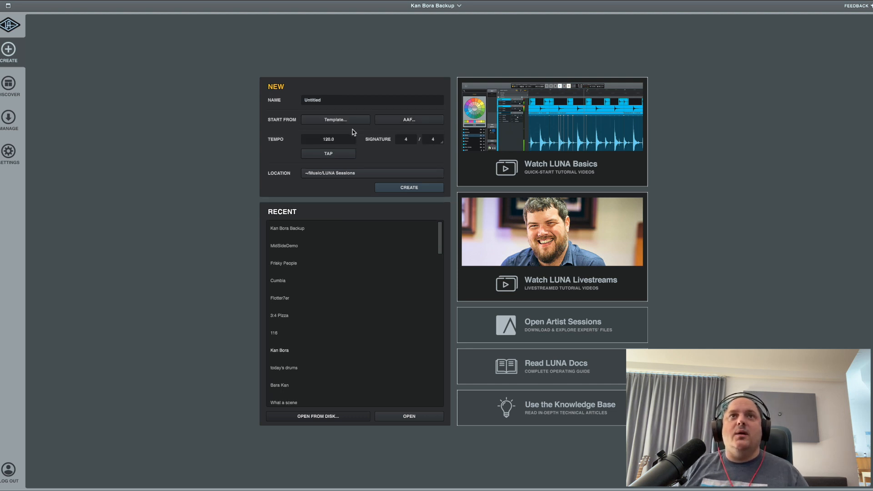
Choose Djakali Template as the starting point and create the new session from it.
left_click(357, 120)
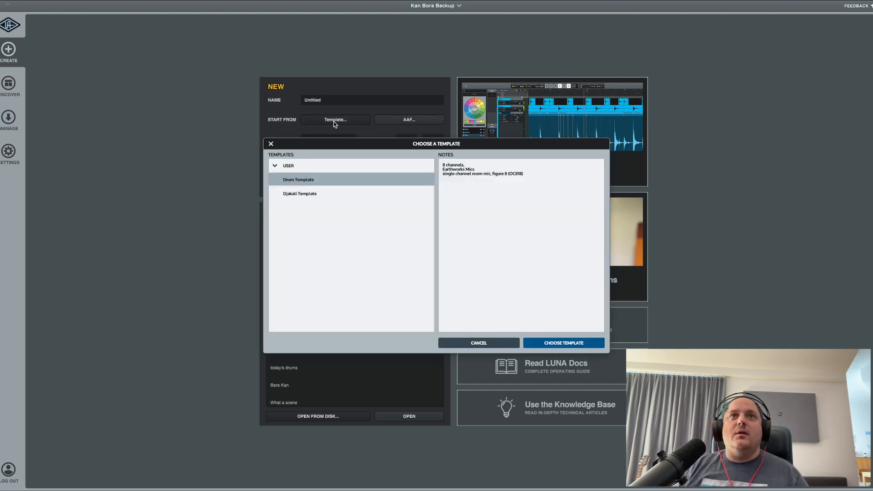
left_click(306, 195)
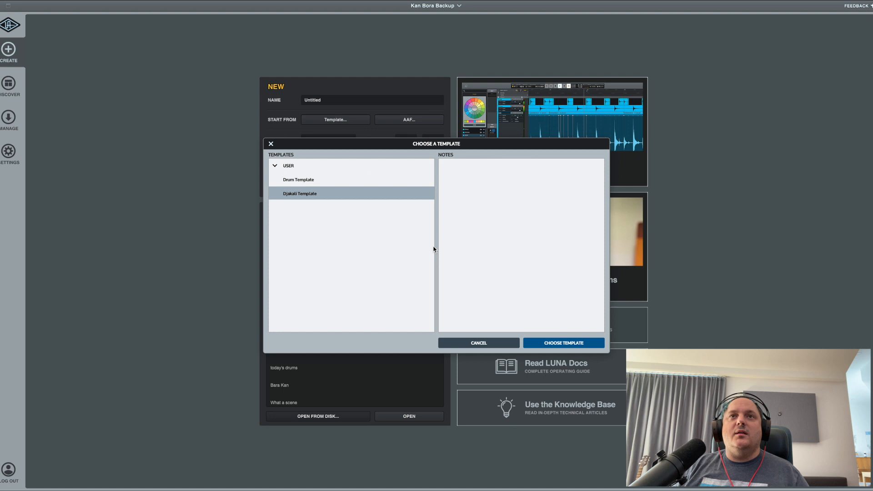
left_click(561, 342)
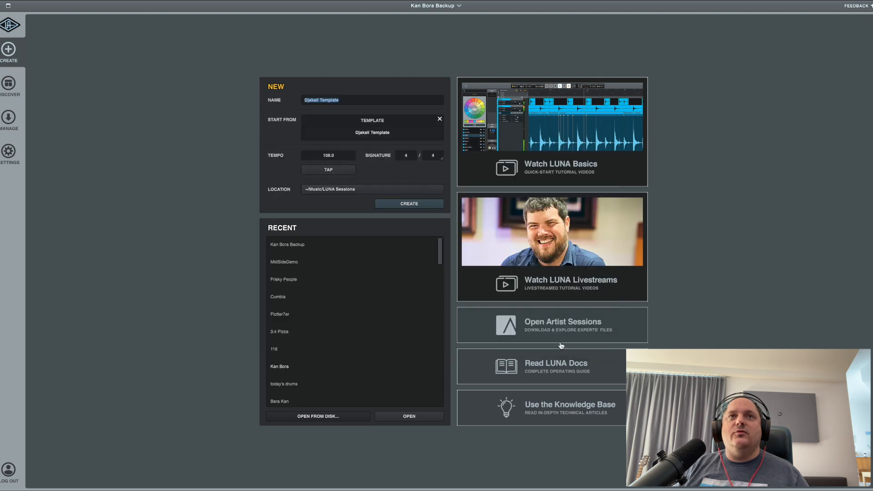
left_click(416, 206)
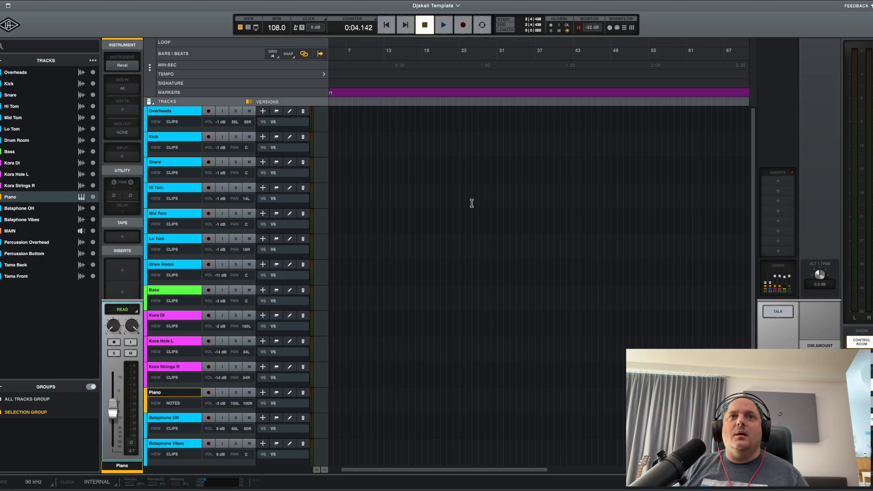
scroll(536, 196, "left", 3)
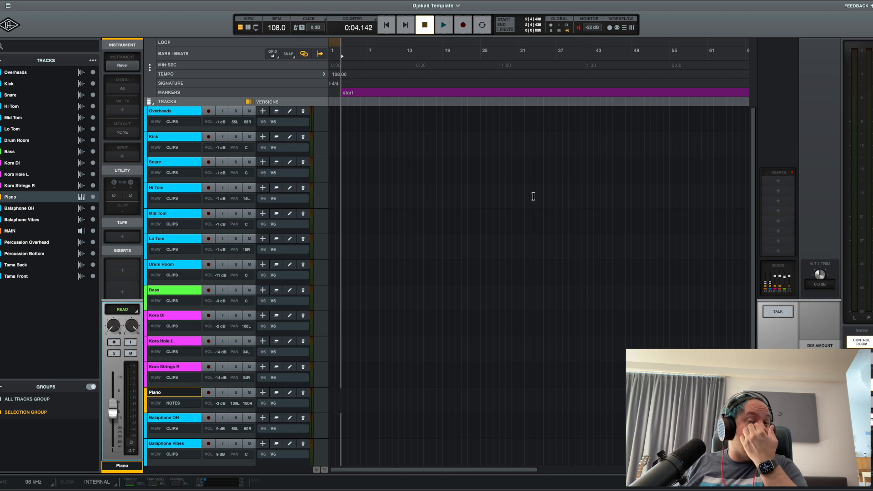
Reopen the Kan Bora Backup session from the recent sessions.
left_click(17, 26)
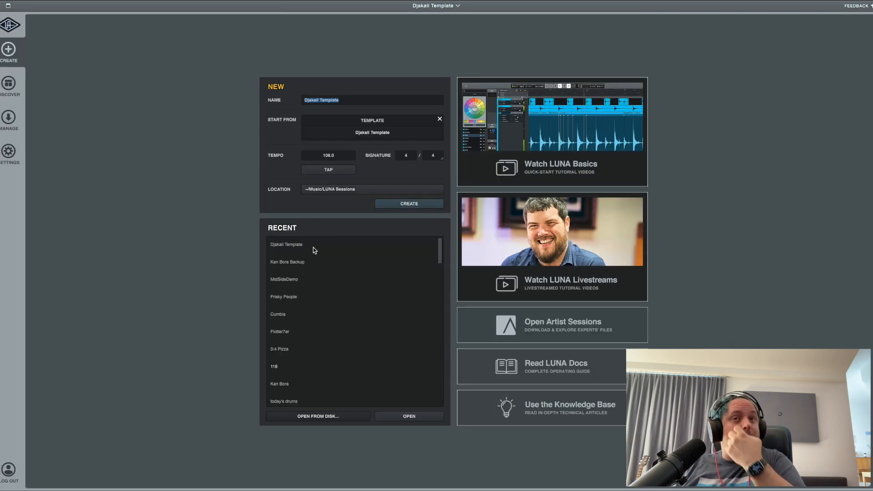
left_click(305, 261)
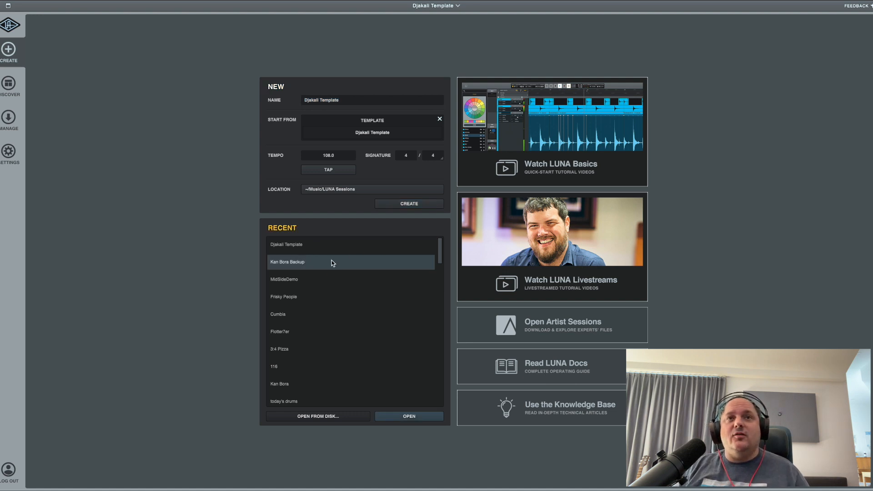
left_click(408, 416)
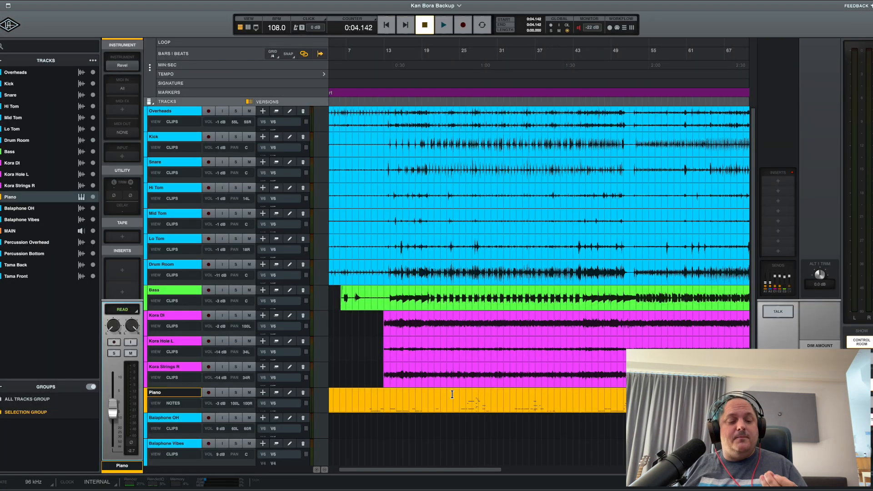
Save the current changes and store the session as a new version named "to Template".
left_click(49, 7)
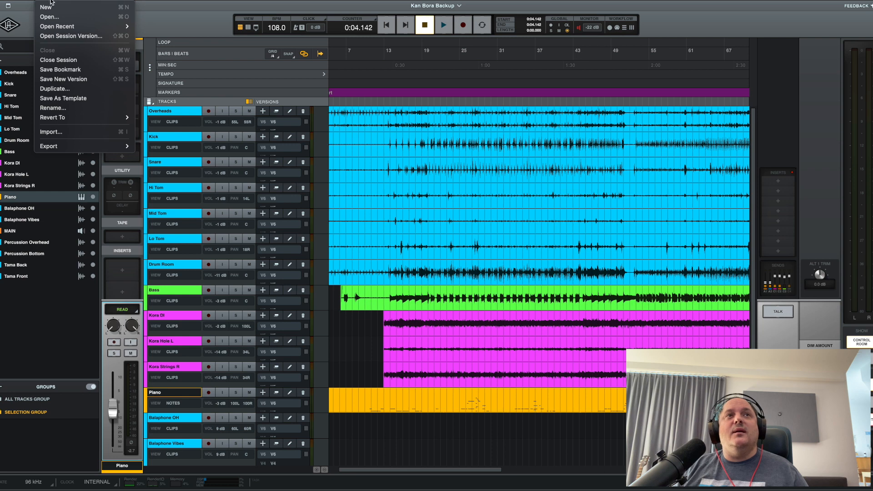
left_click(89, 80)
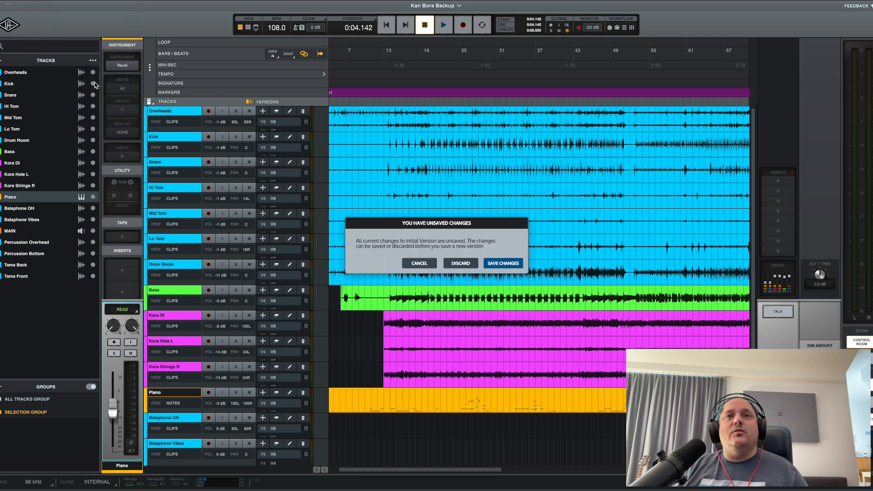
left_click(500, 263)
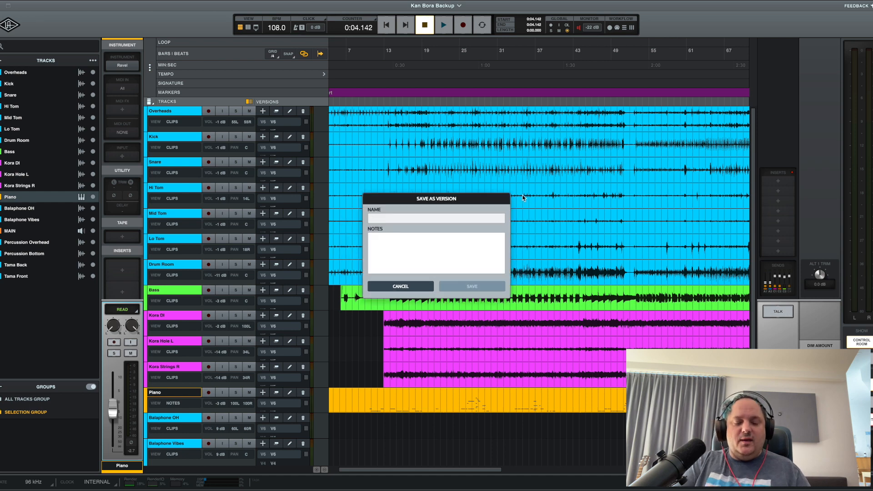
type("to Template")
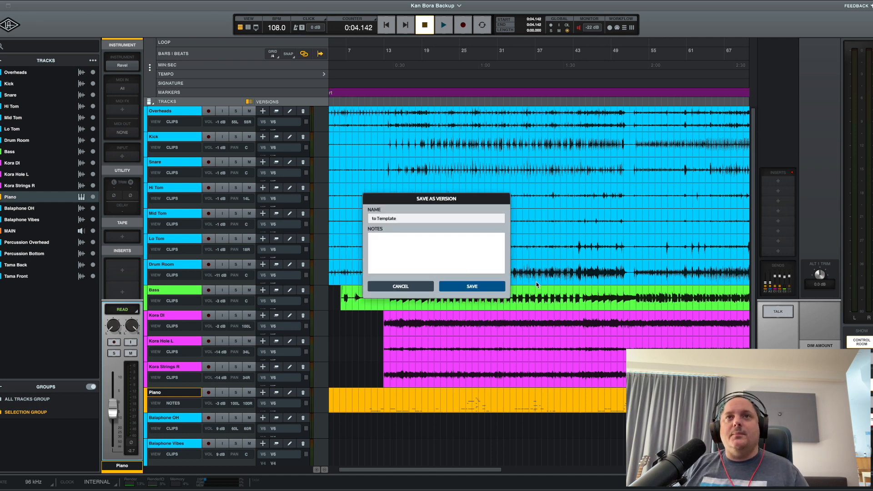
left_click(463, 285)
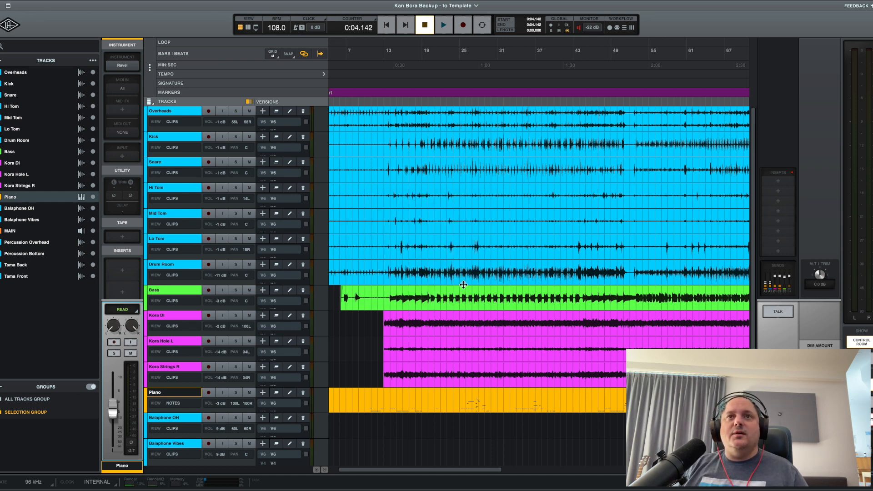
Delete all the tracks from Bass through Balaphone Vibes, including the Kora and Piano tracks.
left_click(175, 291)
scroll(169, 355, "down", 6)
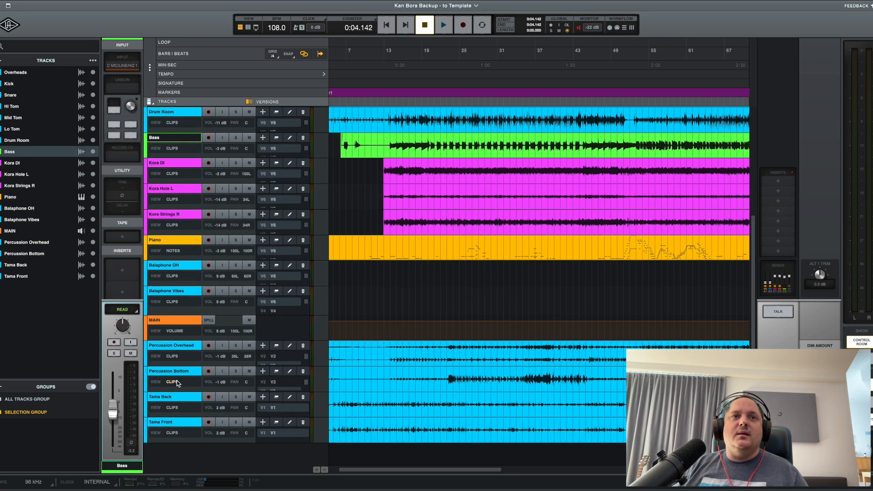
left_click(173, 292, "shift")
right_click(172, 295)
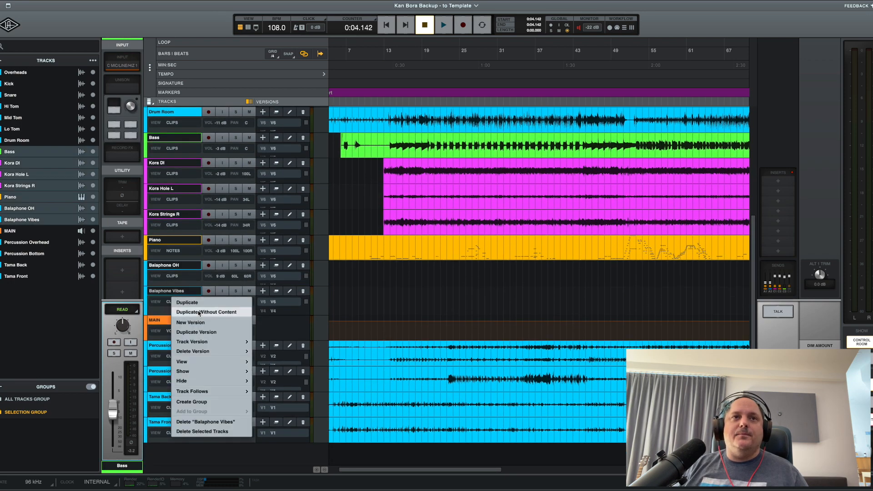
mouse_move(205, 352)
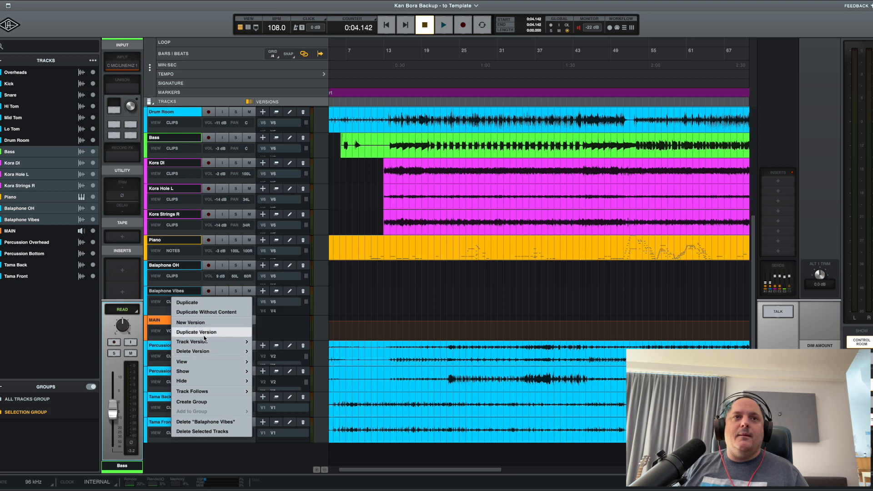
left_click(209, 429)
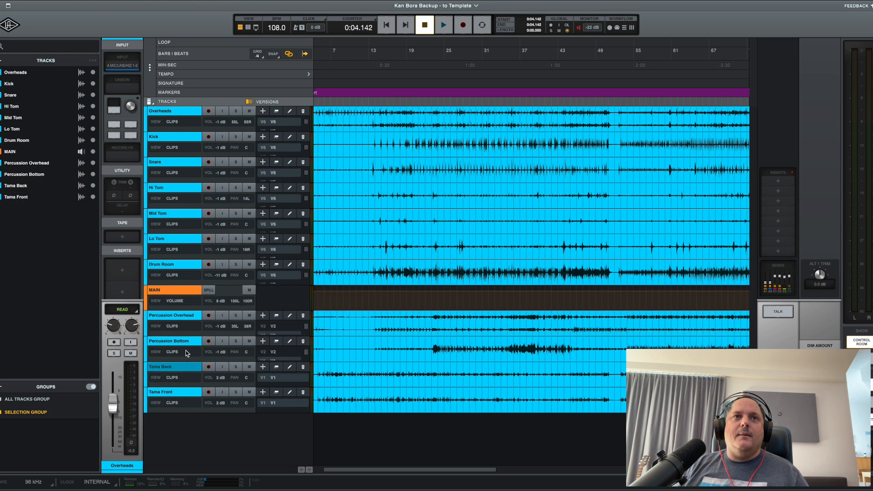
Delete the four tracks from Percussion Overhead through Tama Front below the MAIN track.
left_click(173, 317)
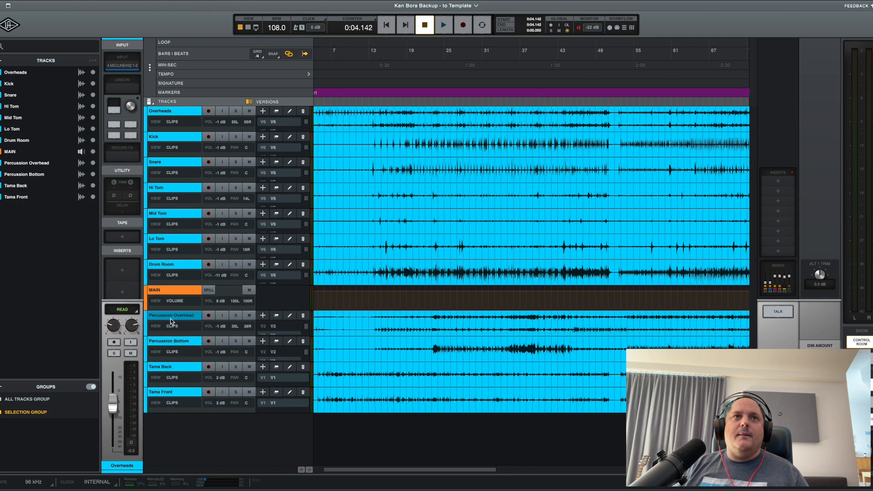
left_click(168, 391, "shift")
right_click(168, 391)
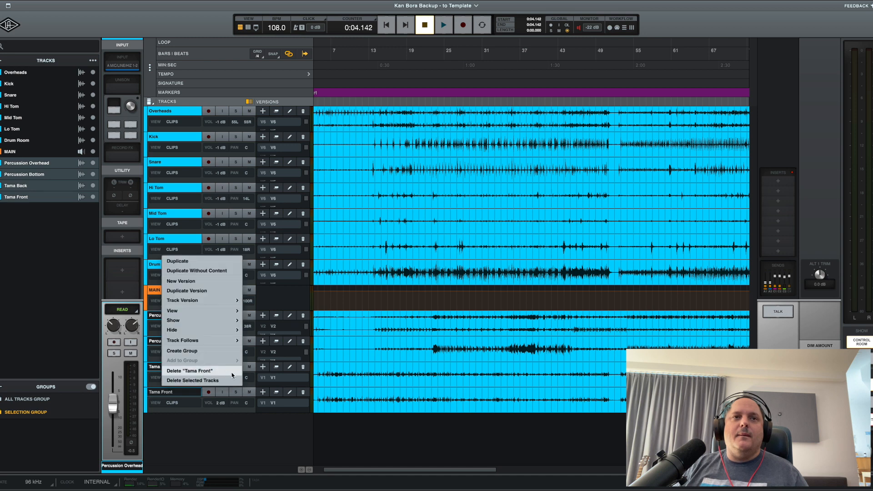
left_click(212, 380)
Remove all insert plug-ins from the MAIN track.
left_click(175, 290)
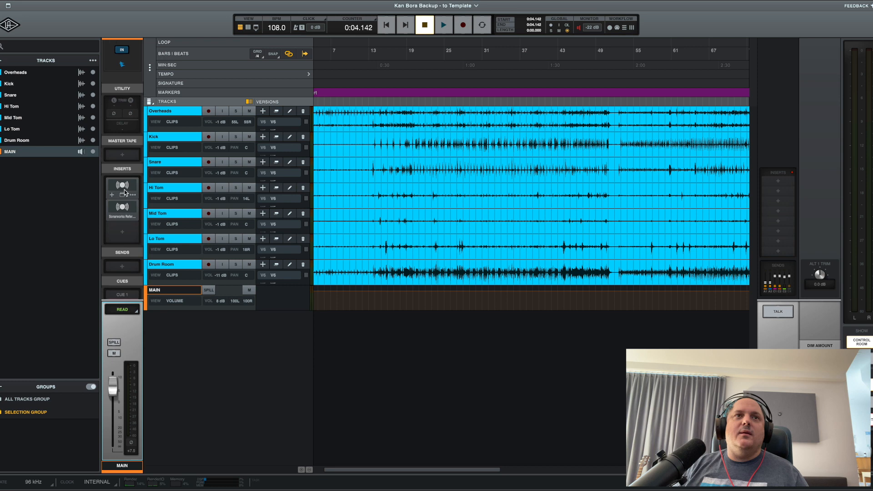
right_click(124, 192)
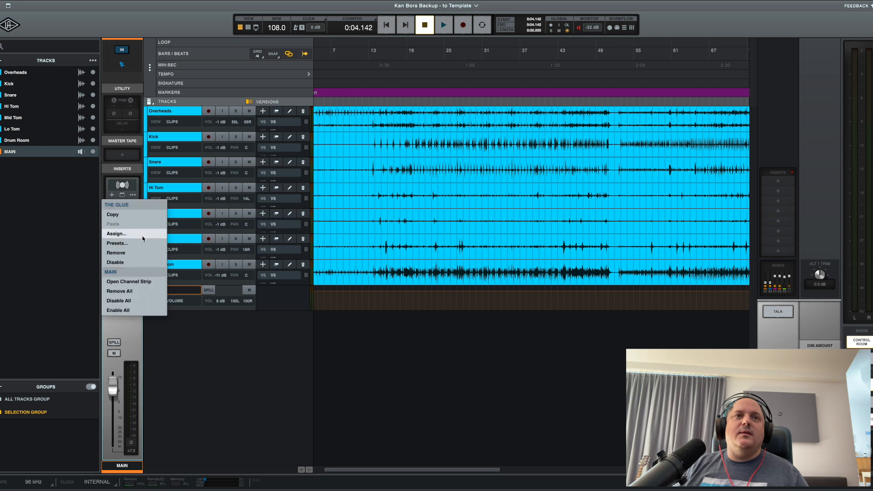
left_click(135, 292)
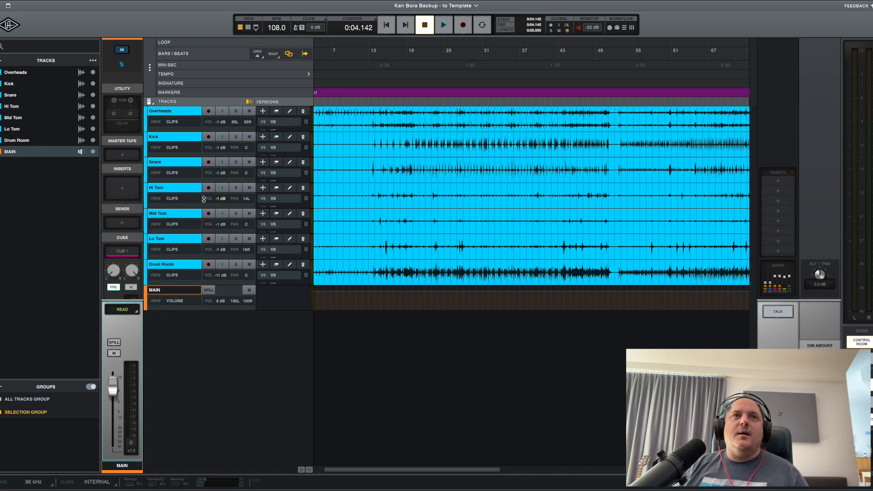
scroll(142, 116, "up", 4)
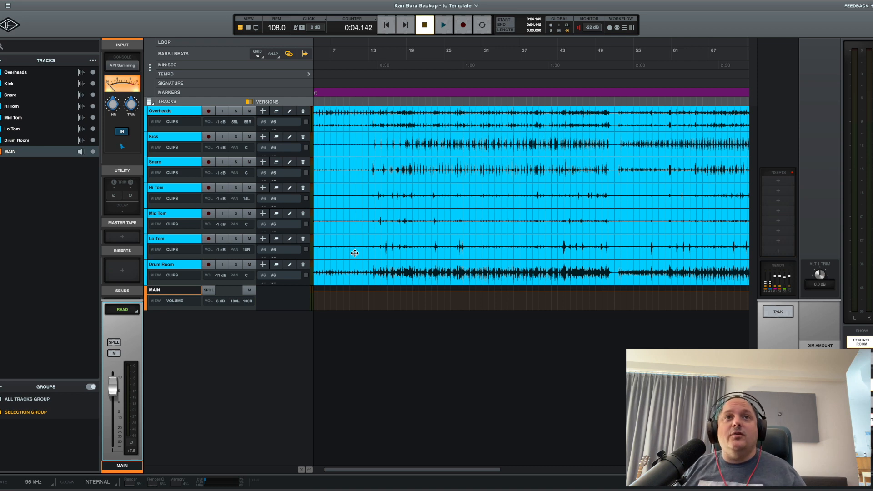
Try to record-enable the Overheads track, declining +48V phantom power.
left_click(186, 112)
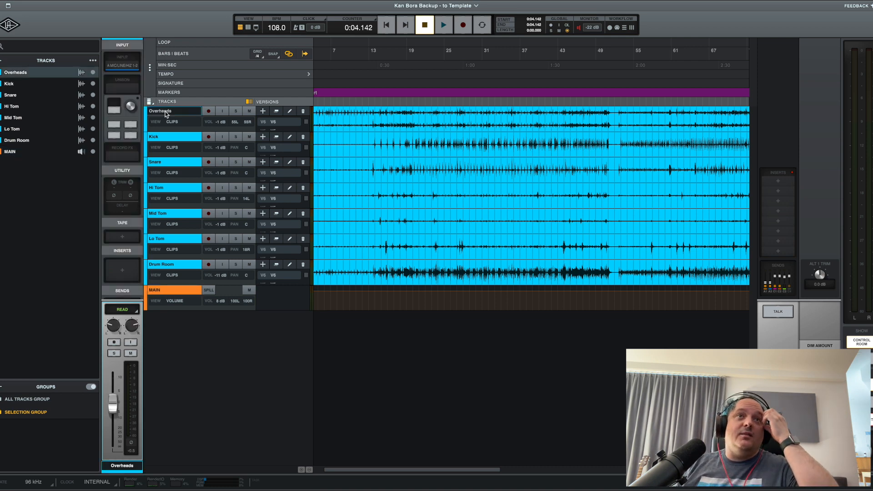
left_click(208, 111)
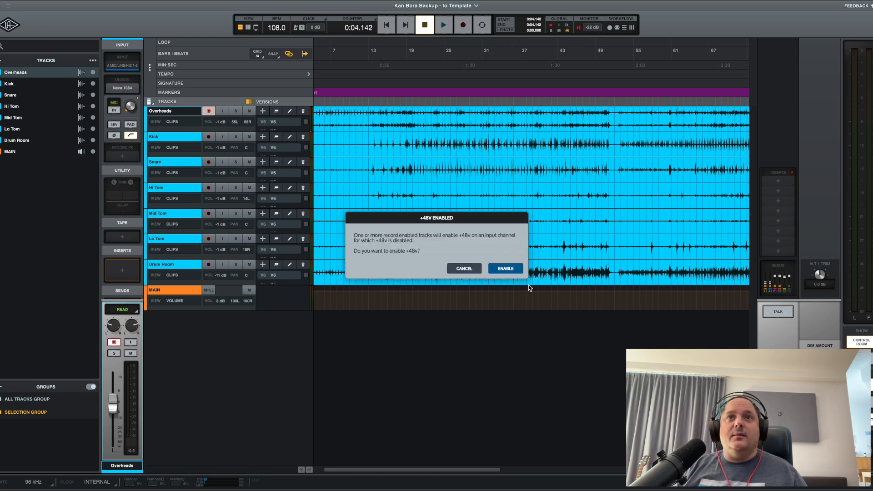
left_click(460, 269)
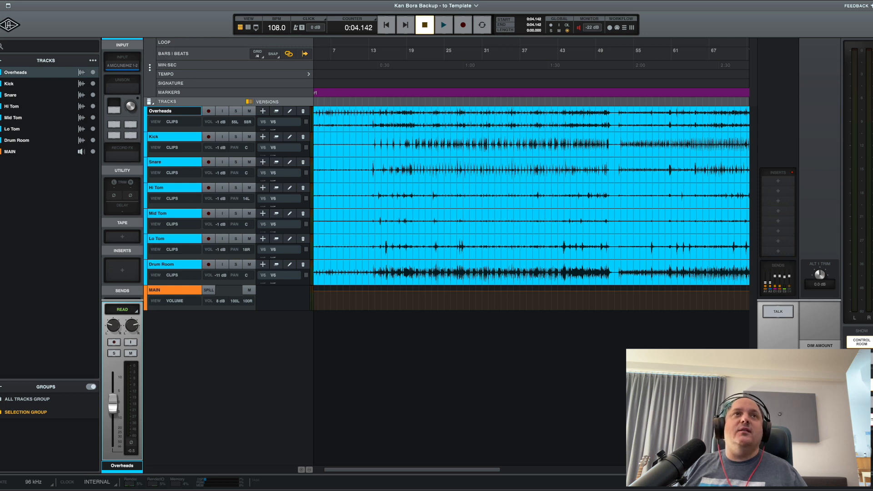
Save the drums-only session as a template named "Ultimate Drumming" without its audio.
left_click(24, 0)
mouse_move(45, 1)
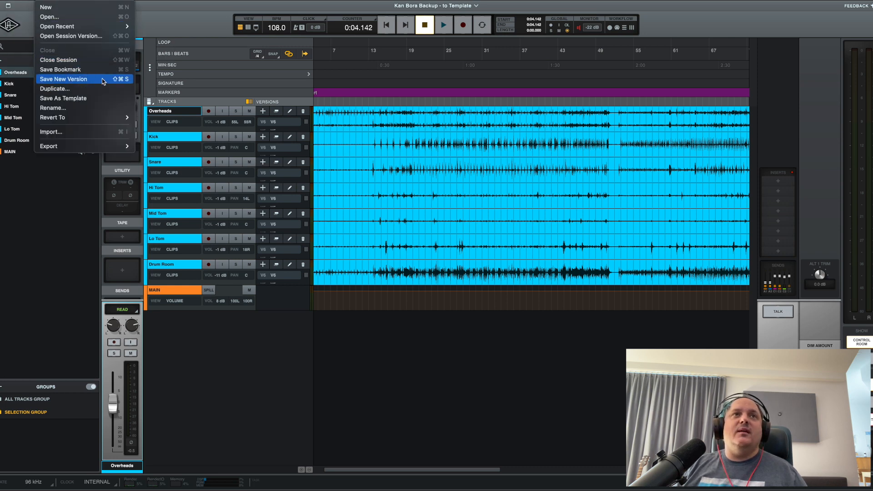
left_click(101, 99)
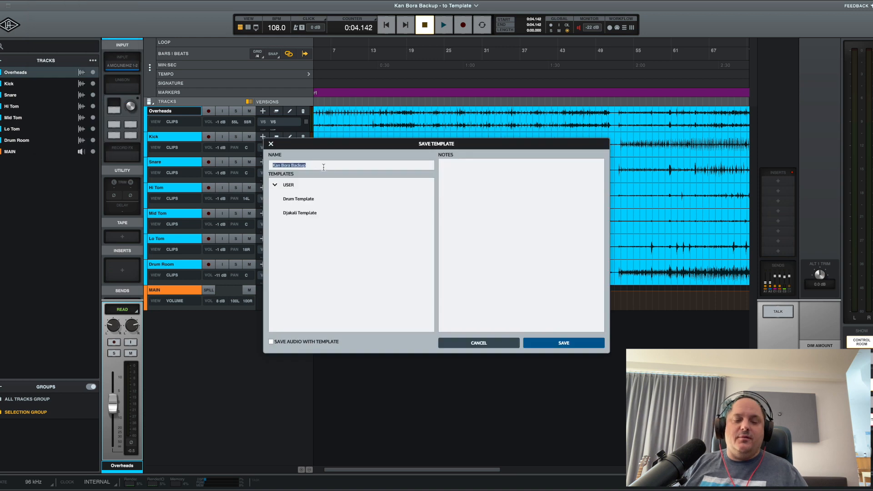
type("Uti")
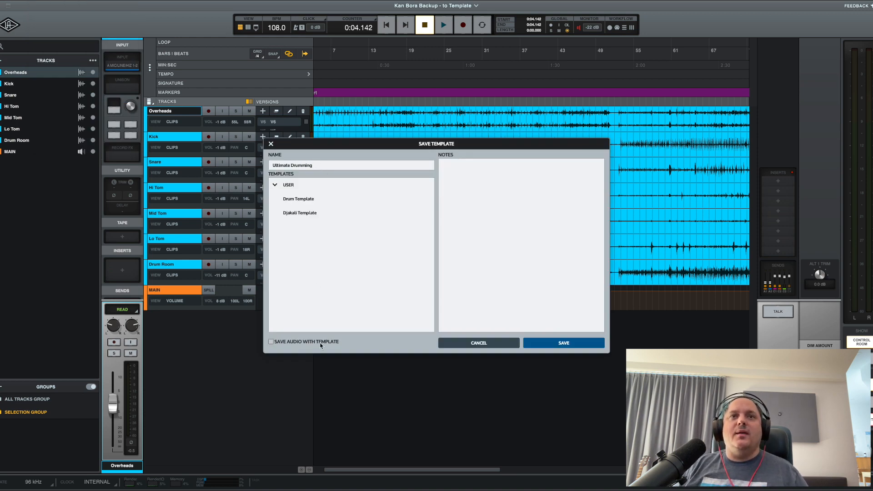
left_click(560, 343)
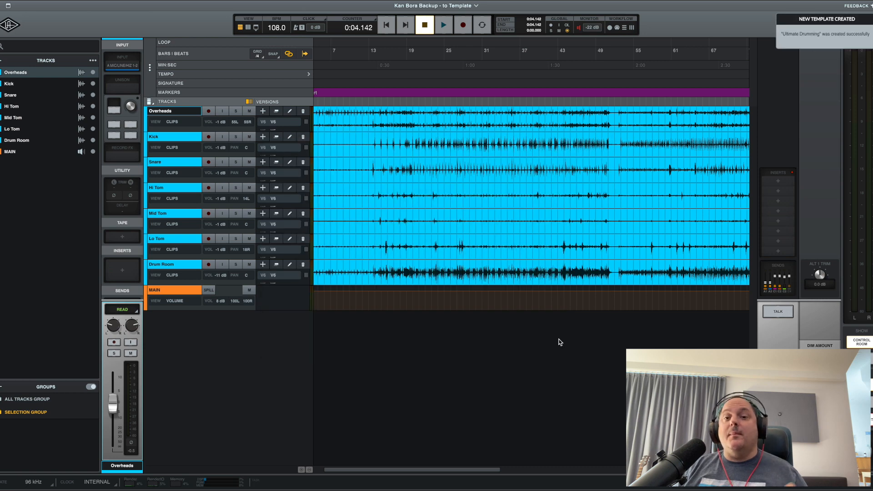
Return to the start screen and enter a custom name for a new session.
left_click(18, 25)
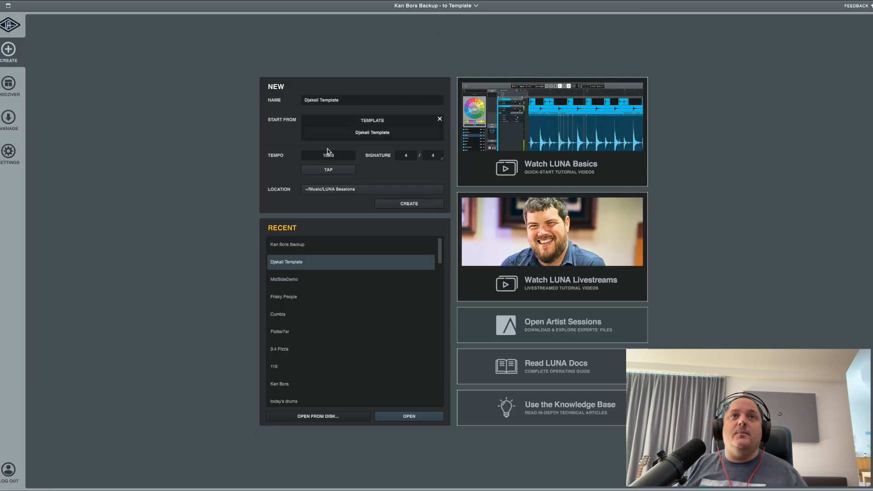
left_click(352, 102)
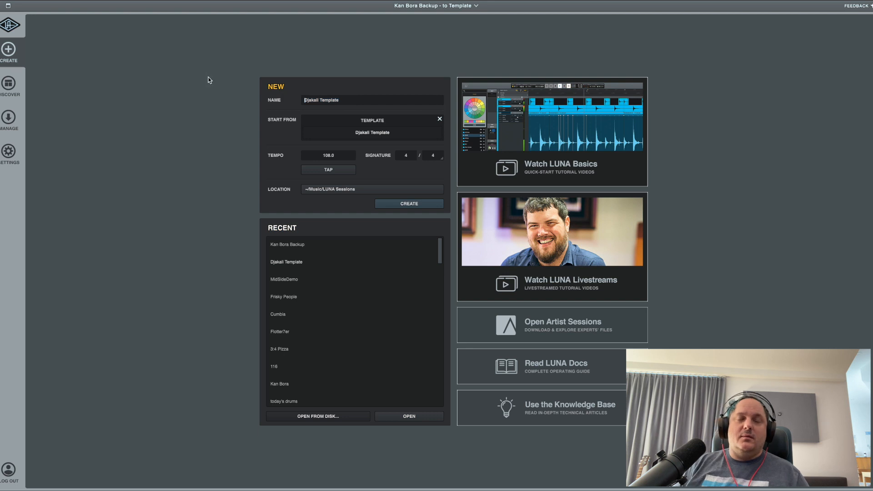
key("super+a")
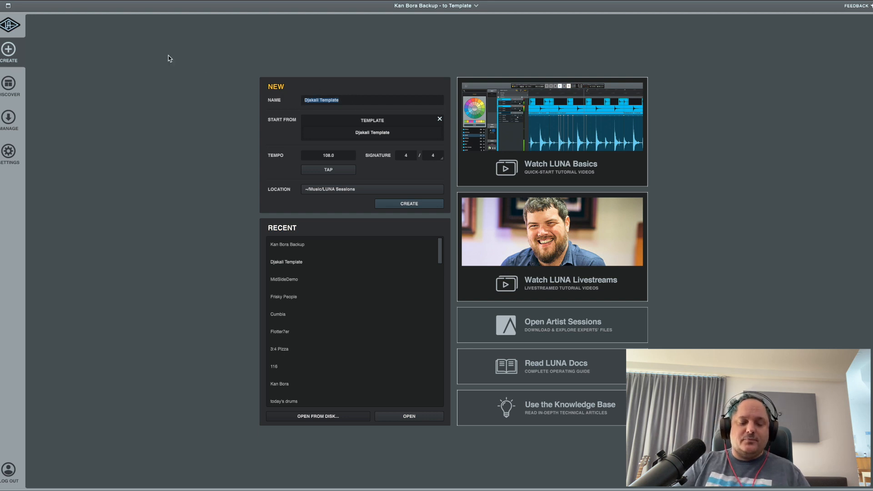
type("Fernando")
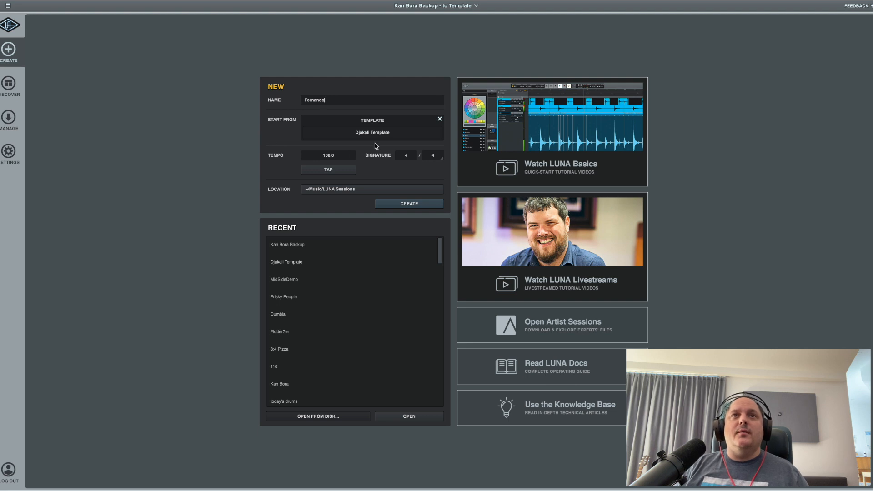
Choose the Ultimate Drumming template as the starting point and create the new session from it.
left_click(439, 117)
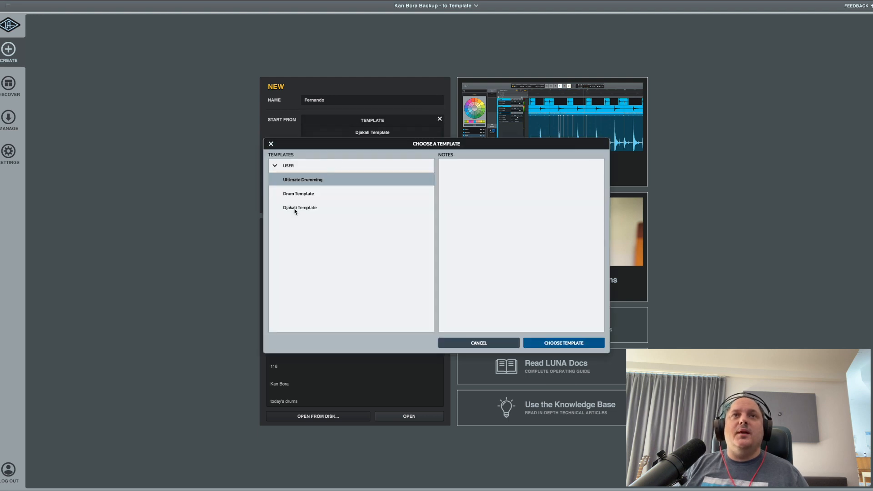
right_click(300, 181)
right_click(371, 185)
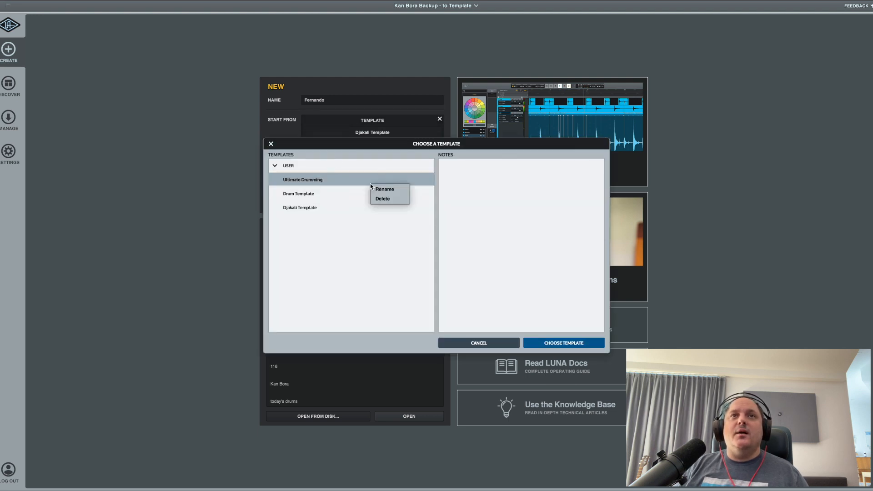
left_click(381, 273)
left_click(582, 344)
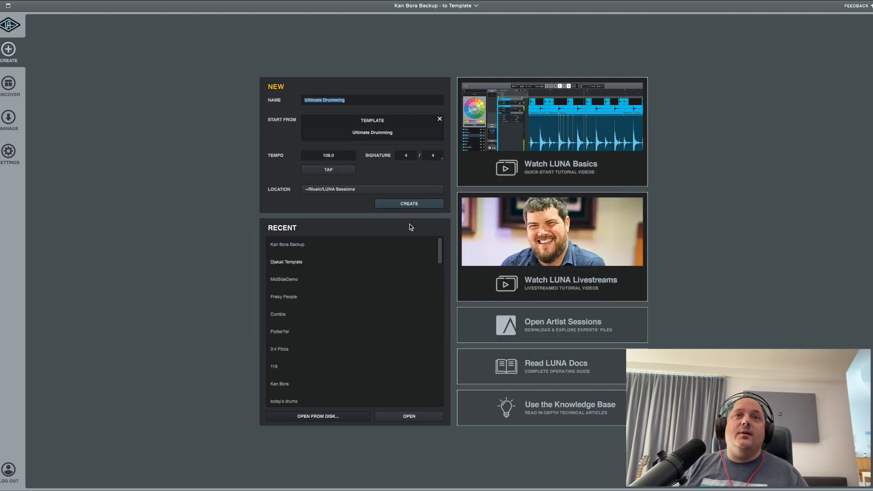
left_click(409, 204)
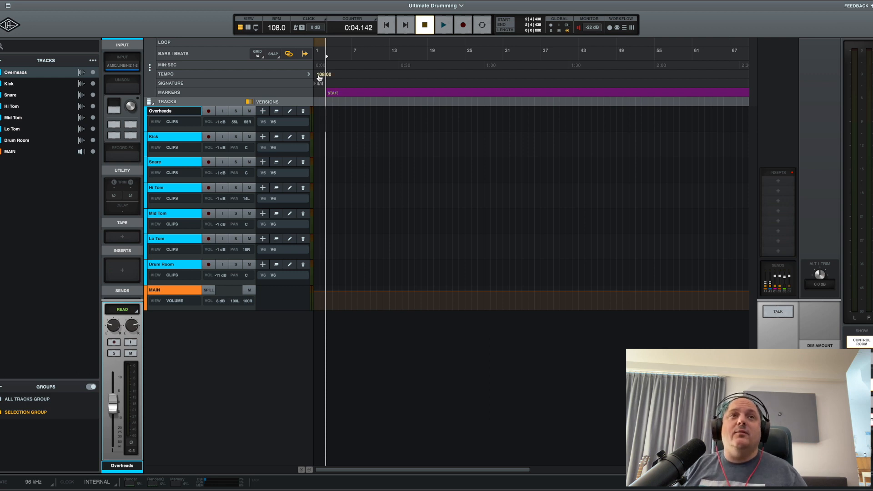
Set the session tempo to 120 BPM and delete the "start" marker.
double_click(321, 78)
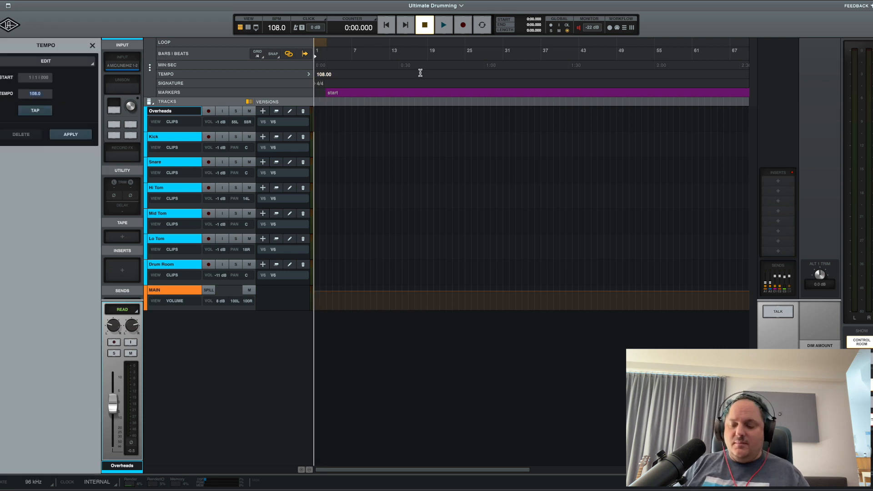
key("Return")
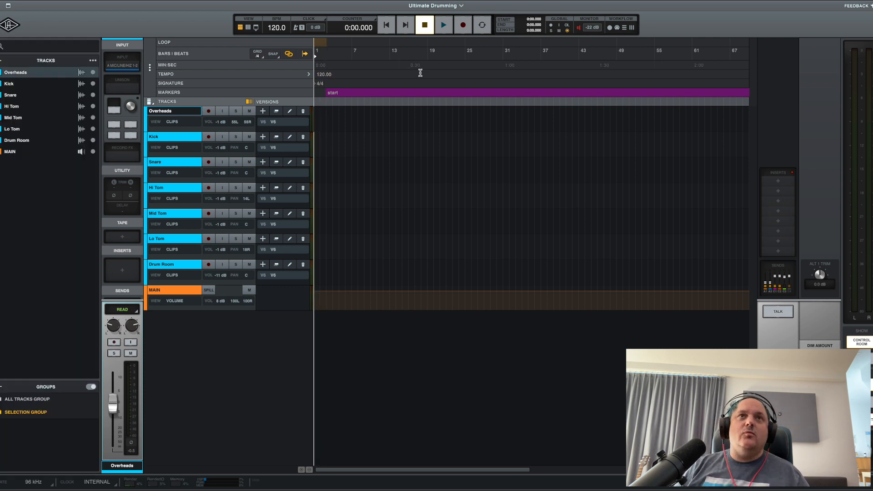
double_click(333, 93)
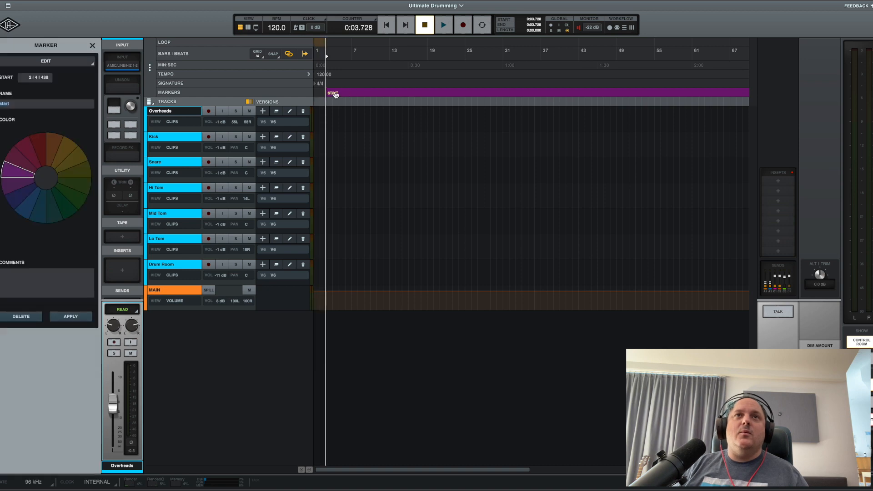
left_click(32, 315)
Save the cleaned-up session as a template under the suggested name, leaving out audio.
left_click(43, 0)
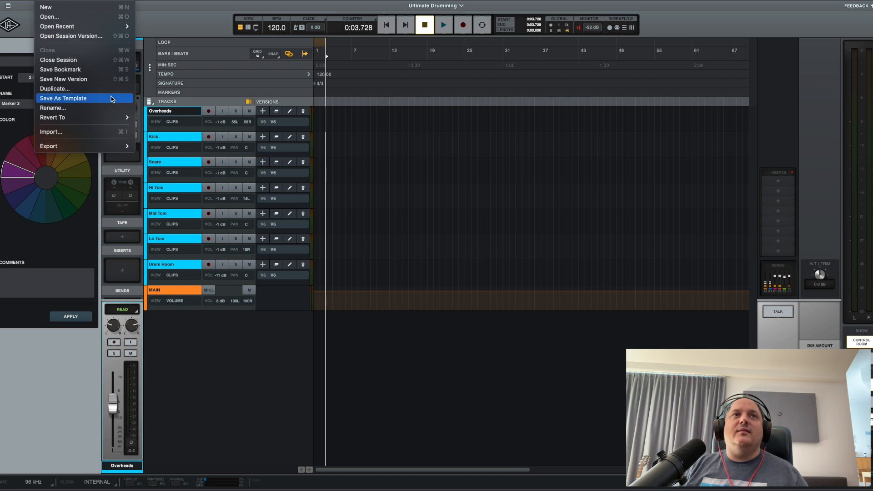
left_click(116, 100)
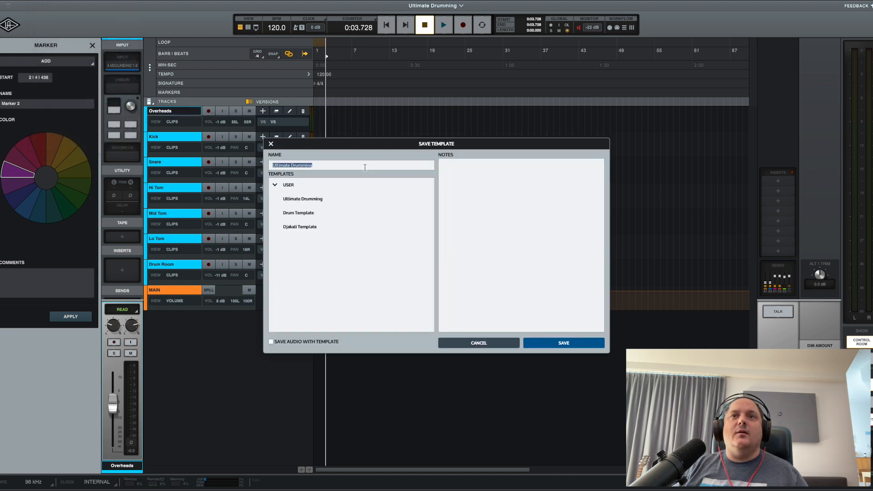
left_click(590, 345)
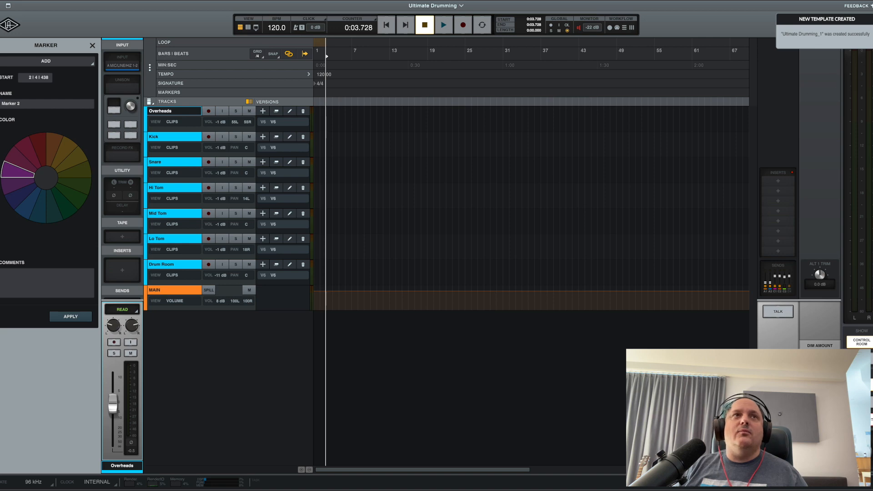
Reopen the Kan Bora Backup session and open its Initial Version.
left_click(5, 27)
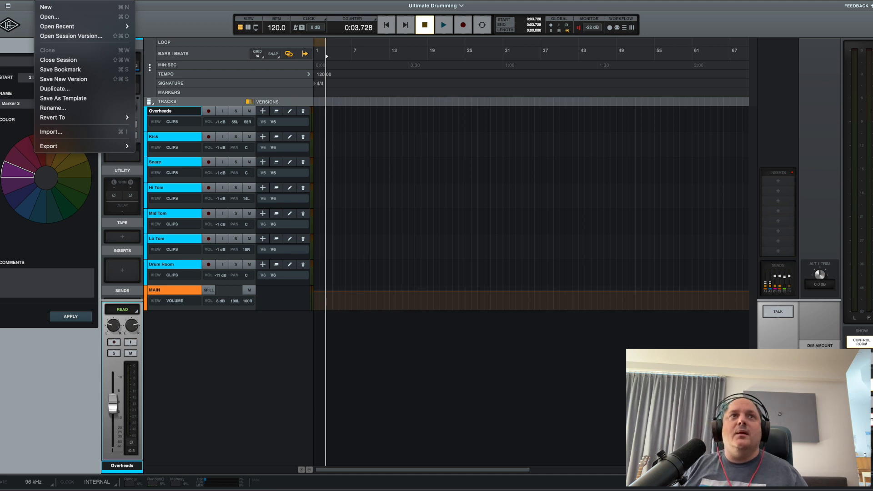
key("Escape")
left_click(10, 25)
double_click(285, 264)
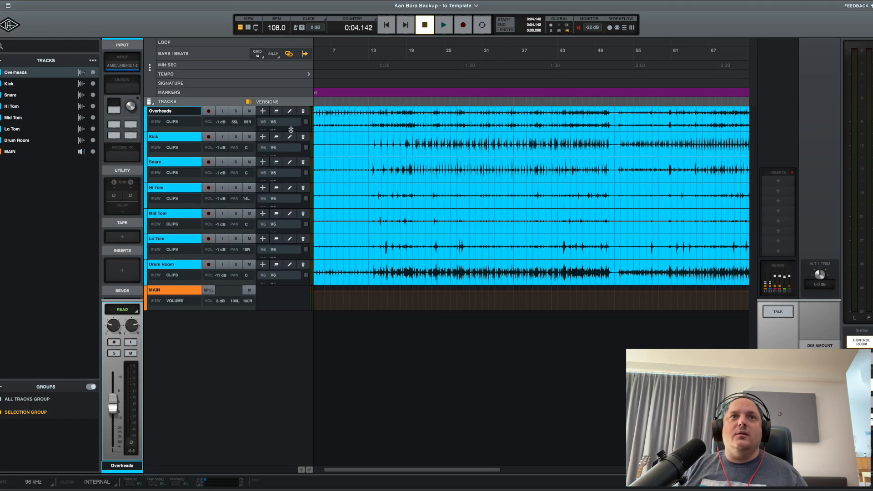
left_click(10, 24)
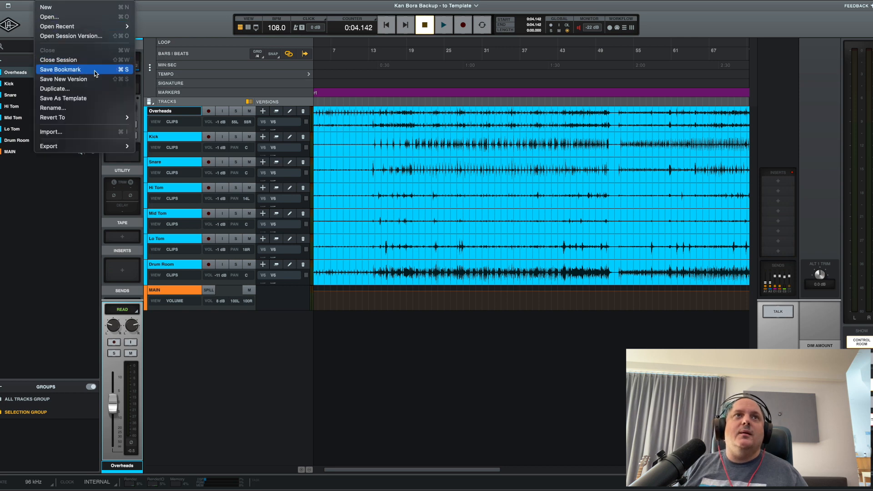
left_click(107, 38)
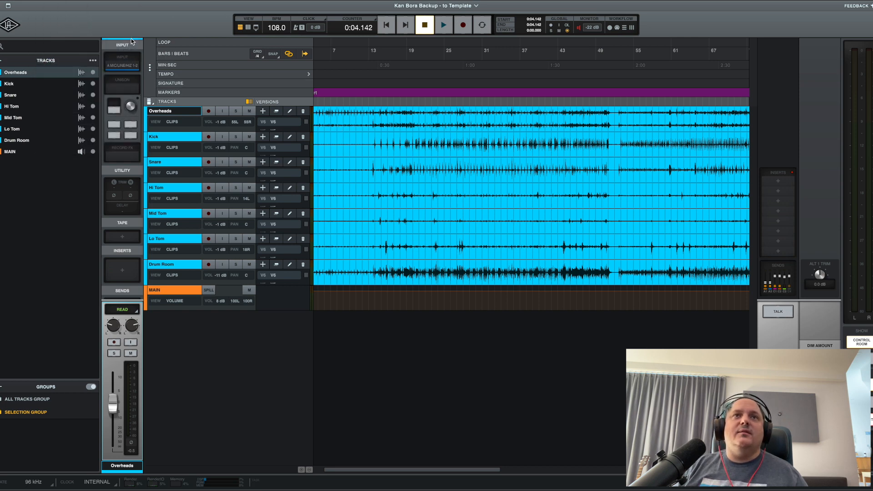
left_click(300, 196)
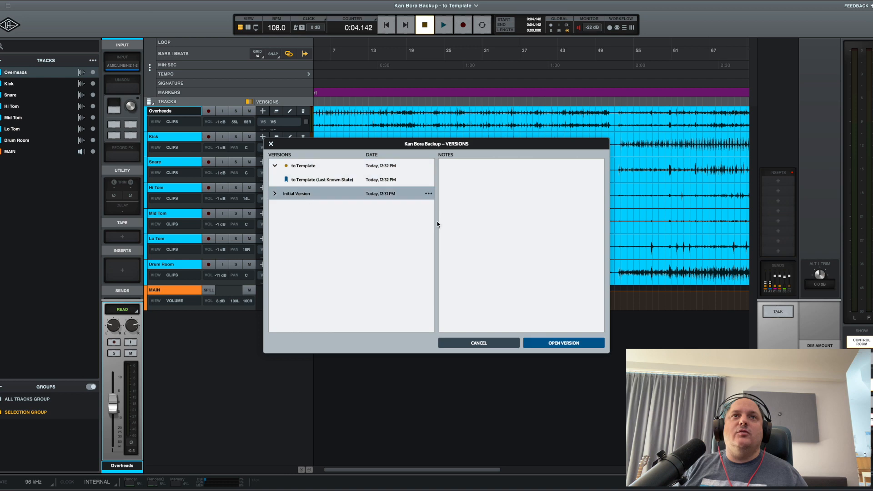
left_click(563, 344)
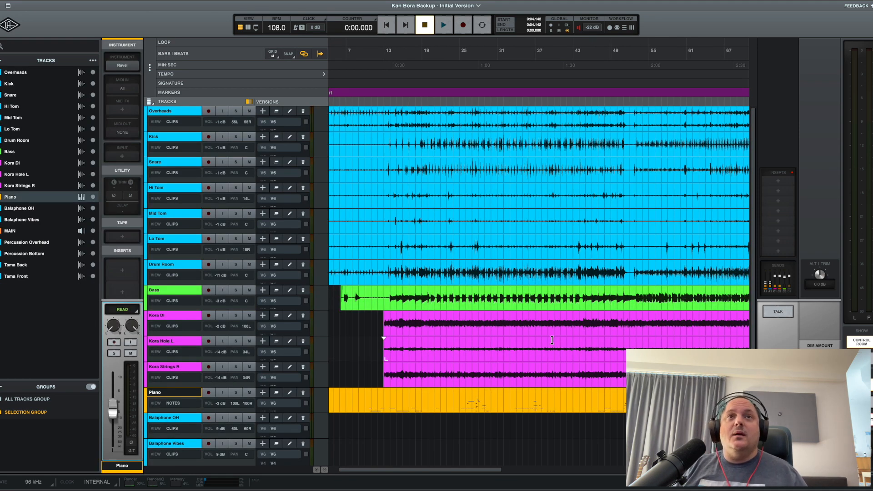
Examine where the drum, bass and Kora parts begin around bar 13 of the arrangement.
left_click(386, 142)
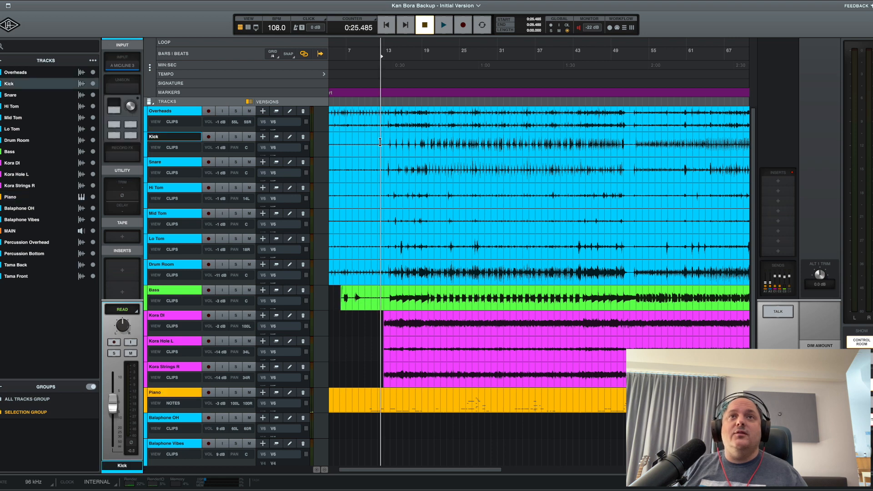
key("super+equal")
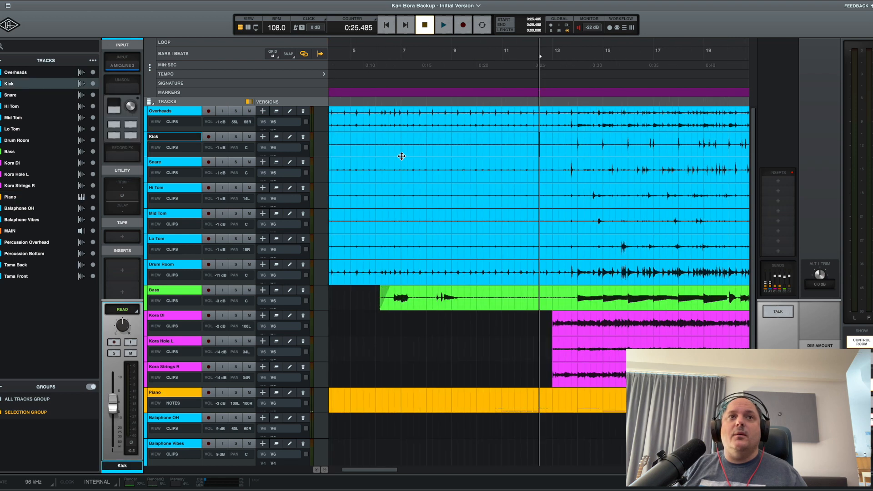
scroll(440, 157, "right", 3)
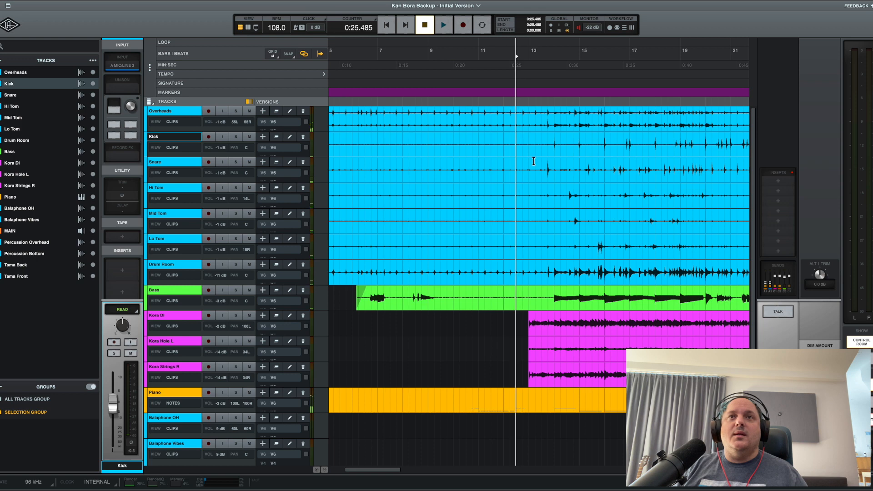
scroll(534, 162, "right", 3)
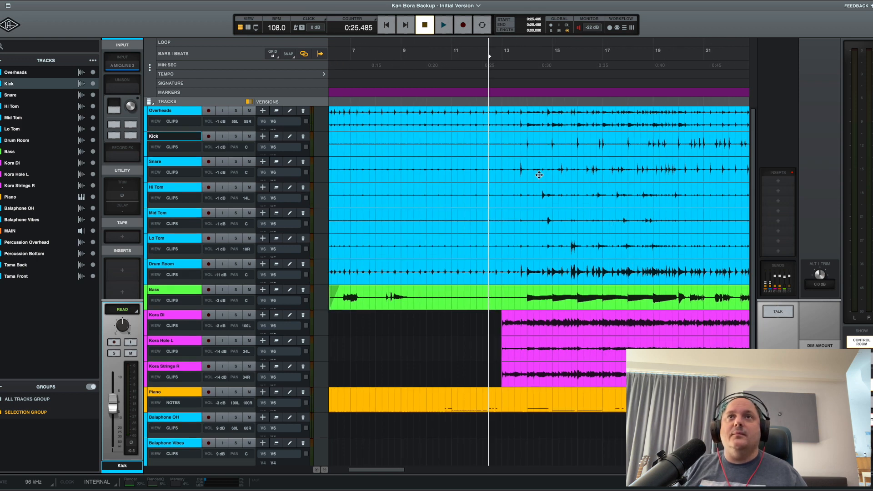
left_click(512, 139)
left_click(530, 139)
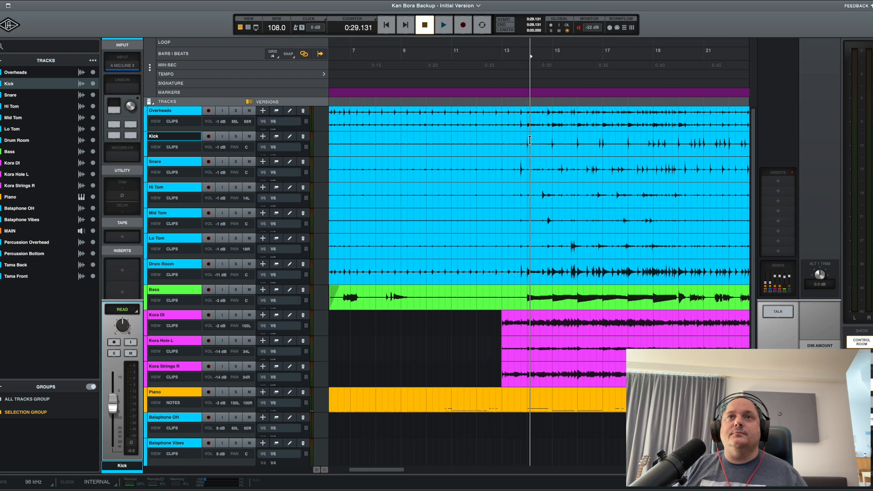
left_click(503, 140)
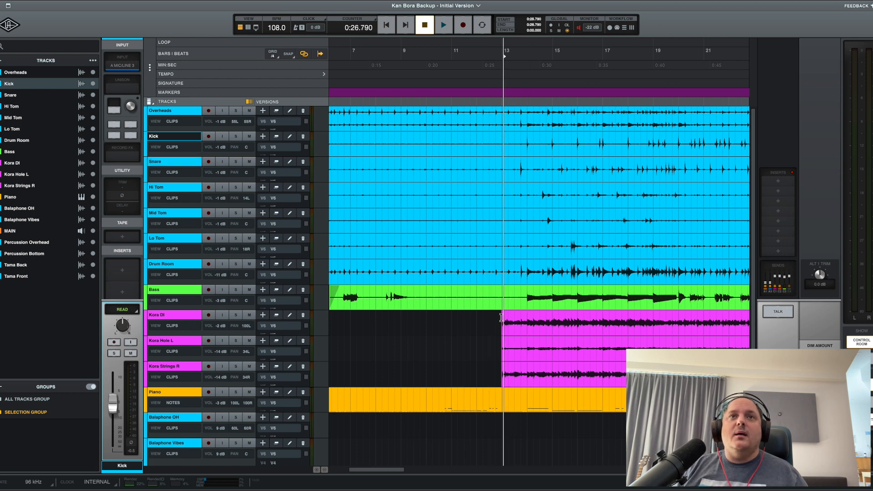
key("r")
key("r")
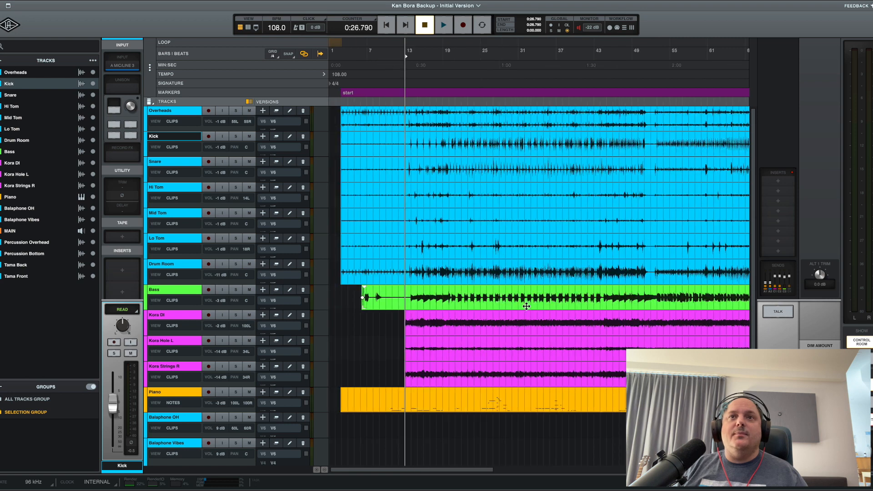
left_click(412, 293)
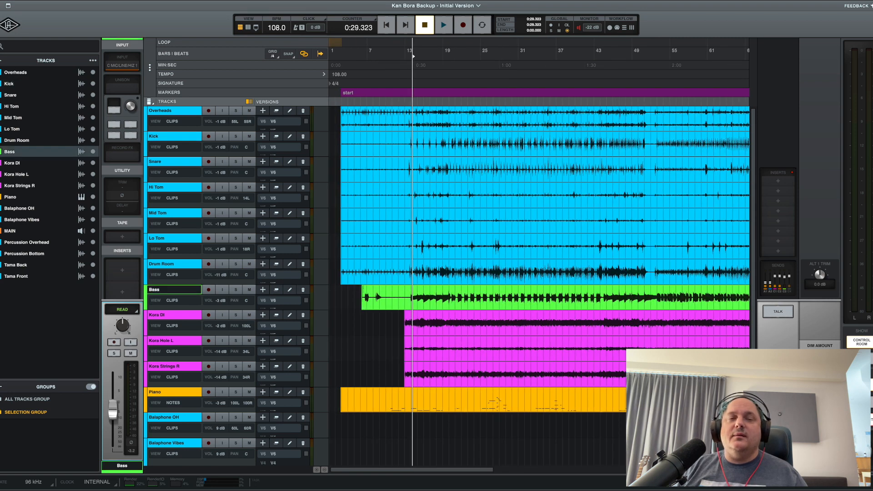
Play the session from the verse and raise the Bass track's volume to 4 dB.
key("space")
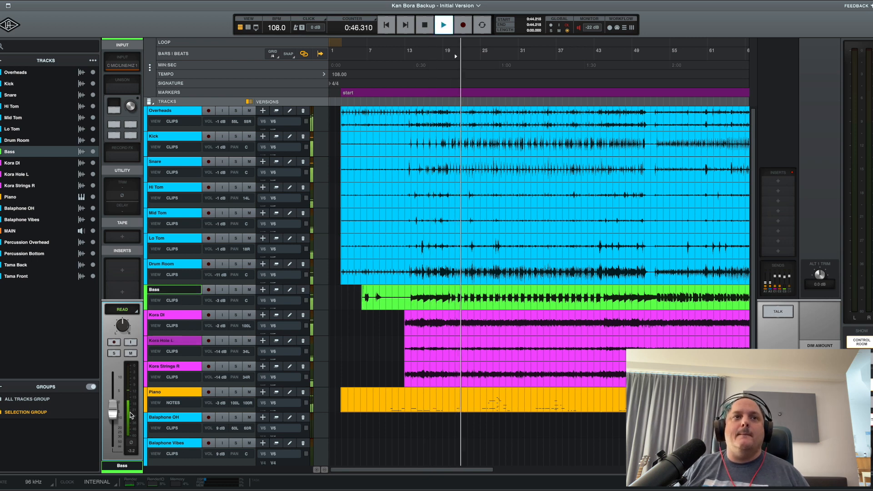
left_click_drag(113, 415, 115, 400)
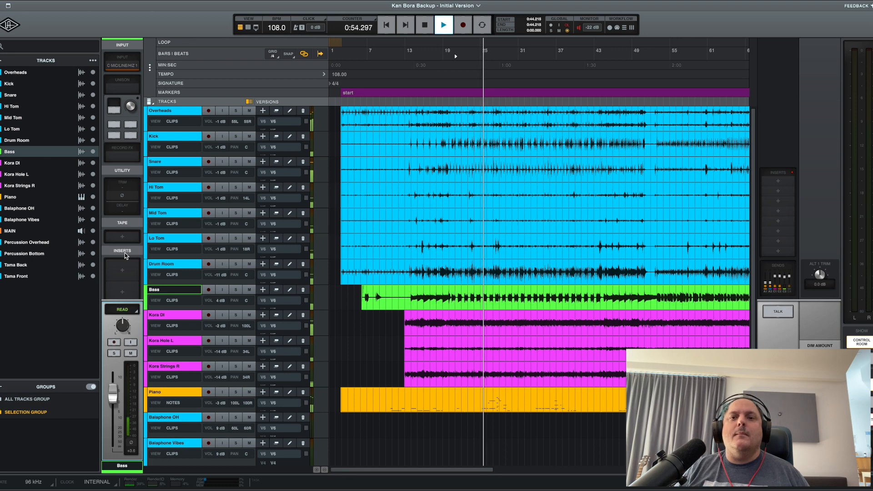
key("space")
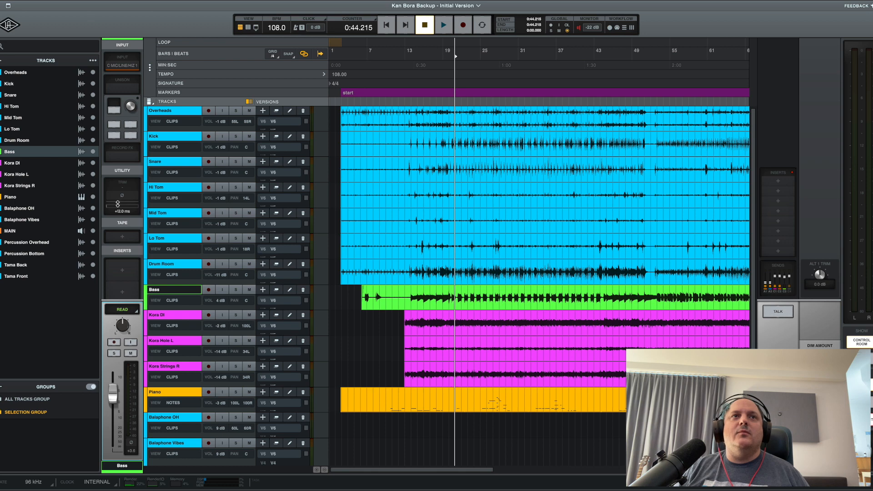
Adjust the Bass track's delay to 2.4 ms during playback and listen to its timing against the drums.
key("space")
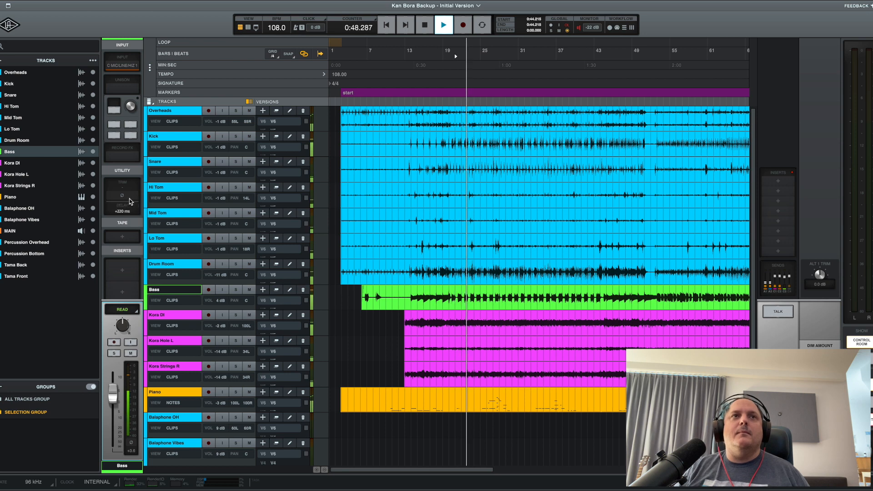
left_click_drag(127, 207, 125, 232)
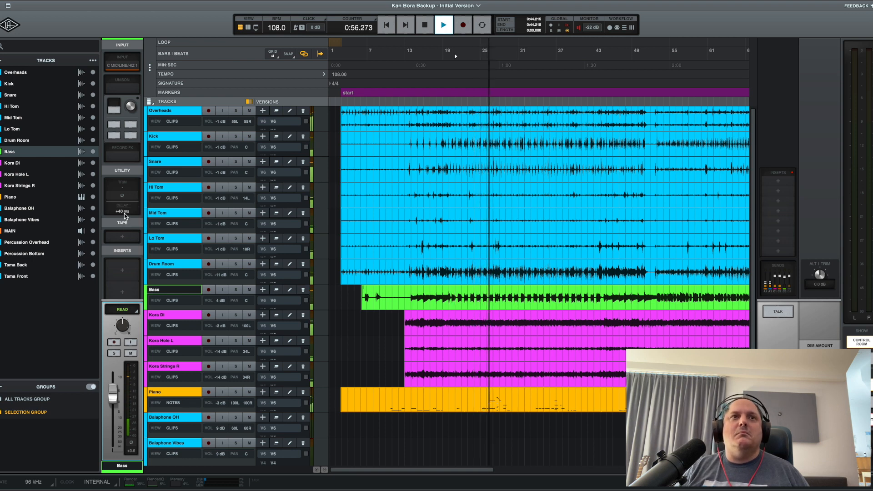
mouse_move(124, 211)
left_mouse_down()
mouse_move(124, 204)
mouse_move(128, 219)
left_mouse_up()
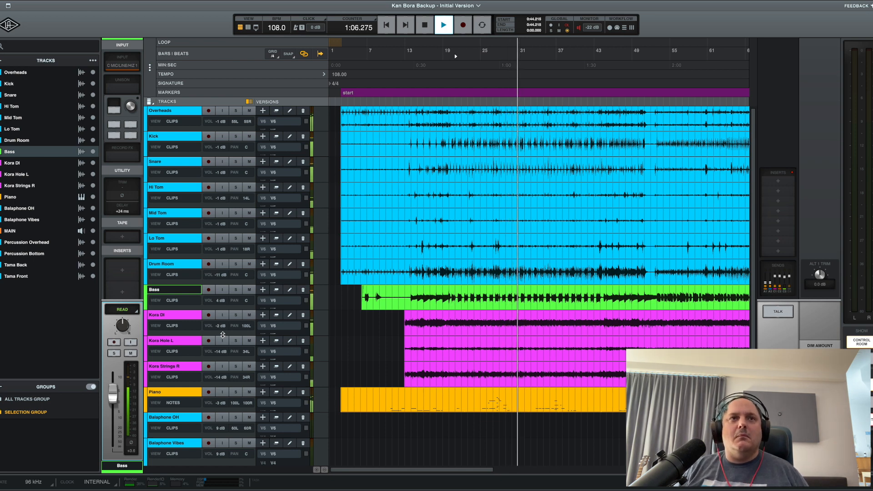
key("space")
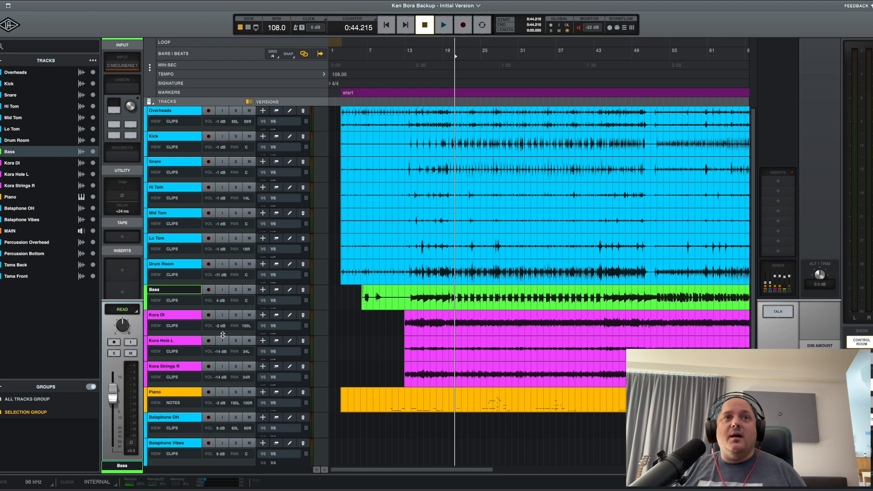
key("space")
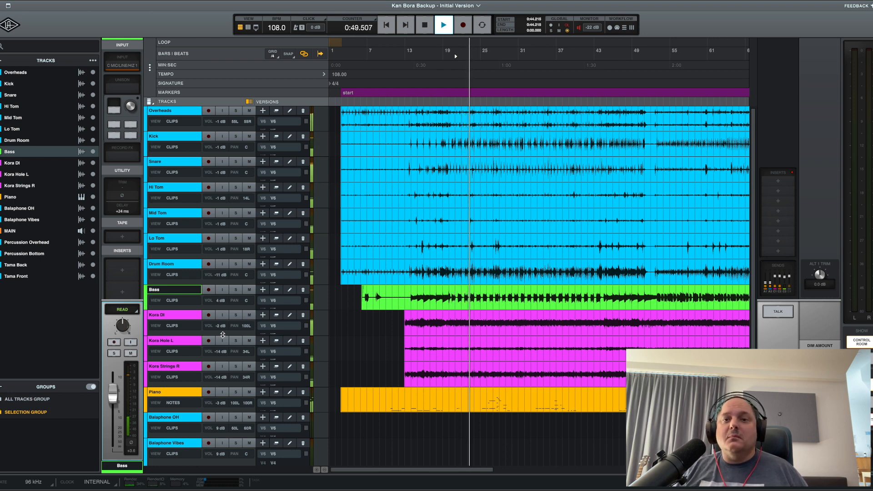
key("space")
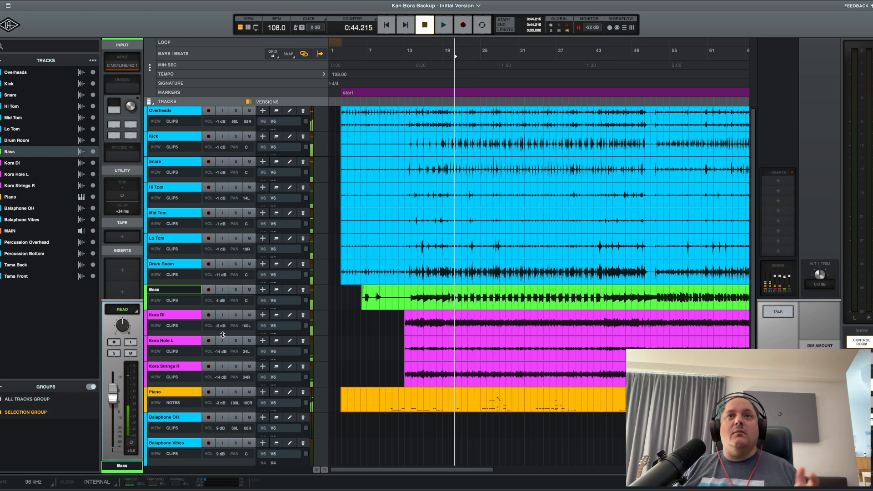
Locate the kick hit at bar 14 and place the playhead on its start to compare timing with the bass.
left_click(409, 139)
key("t")
key("t")
key("t")
scroll(408, 139, "right", 6)
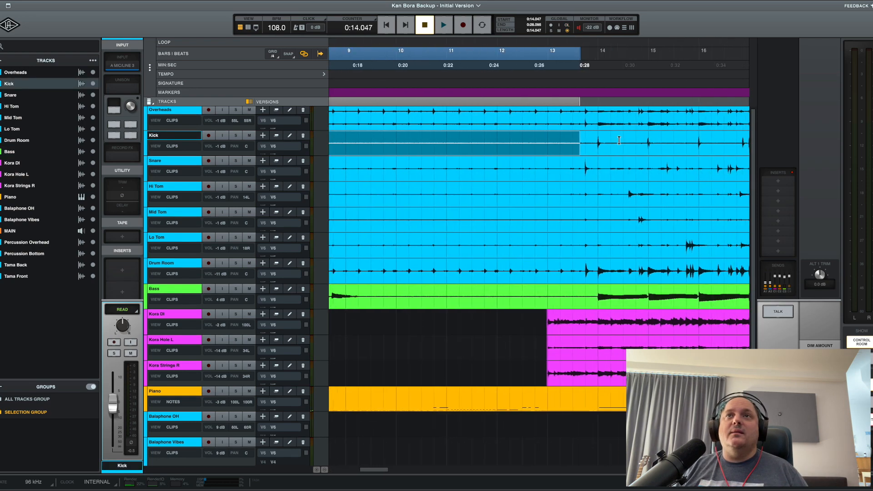
left_click(594, 138)
key("t")
key("t")
key("t")
left_click(575, 137)
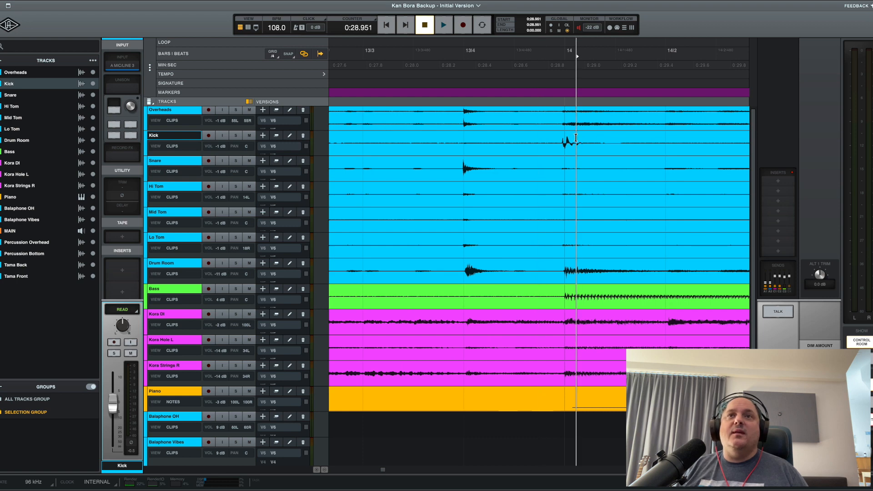
key("t")
key("t")
key("t")
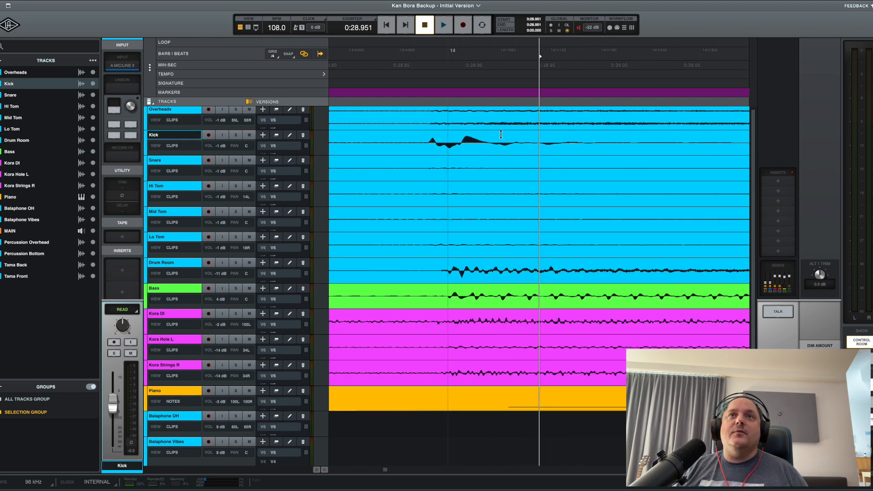
left_click(441, 136)
key("r")
key("r")
key("r")
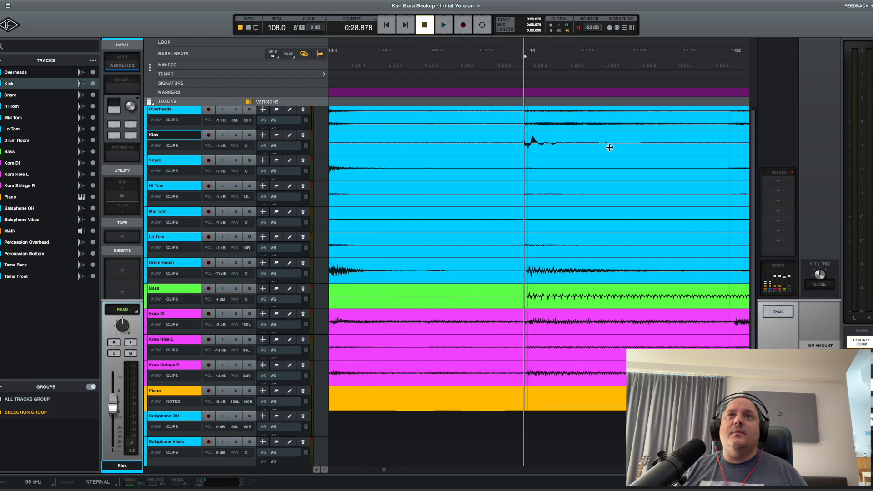
scroll(609, 147, "right", 1)
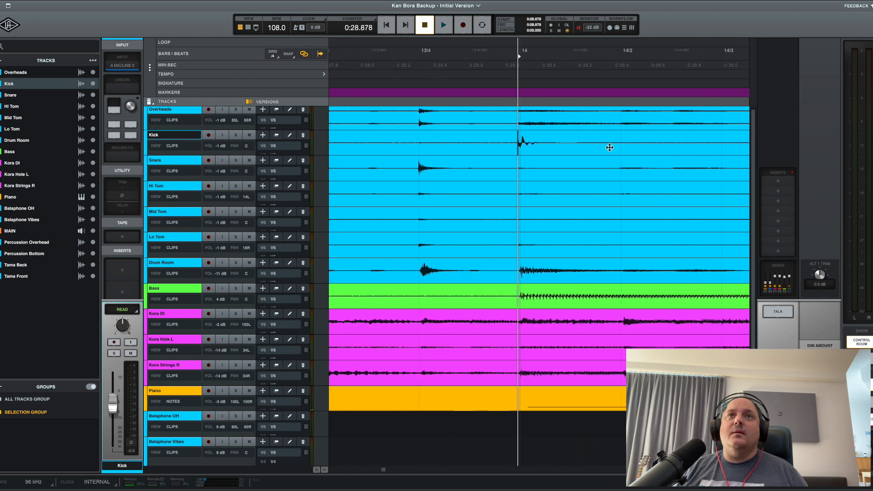
Enlarge the waveforms and place the playhead exactly at the start of the snare hit near bar 13 beat 4.
left_click(418, 165)
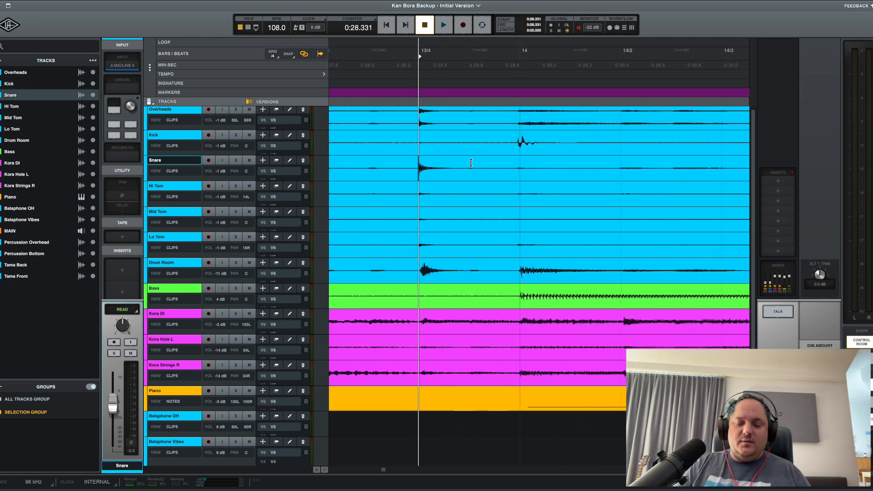
key("alt+super+bracketright")
key("alt+super+bracketright")
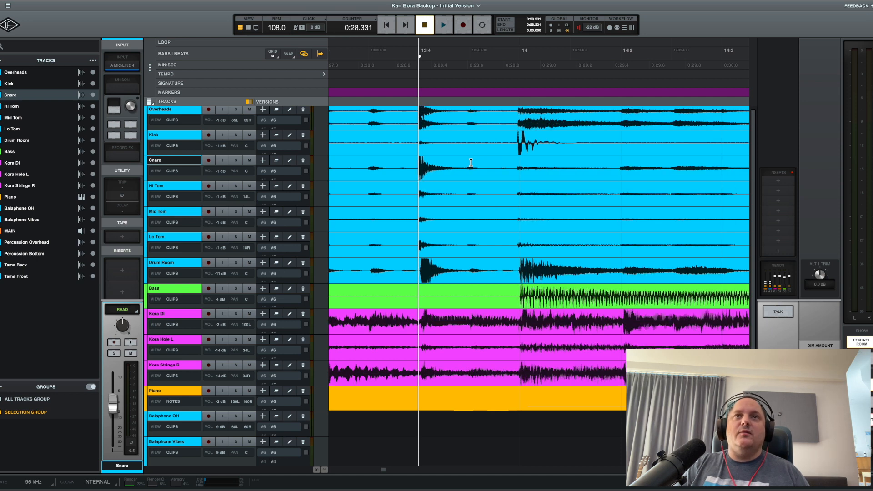
key("super+bracketright")
key("super+bracketright")
key("super+bracketright")
key("super+bracketright")
key("alt+super+bracketright")
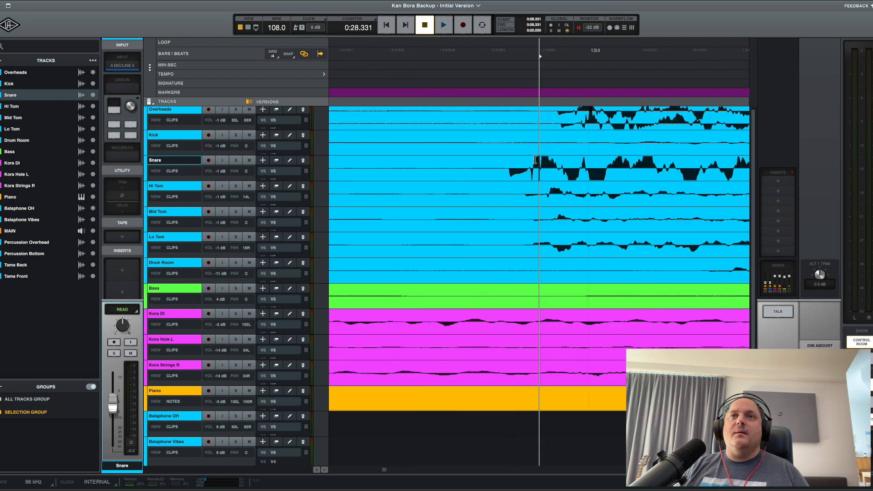
key("super+bracketright")
key("super+bracketright")
key("super+bracketright")
left_click(457, 163)
key("super+bracketright")
key("super+bracketleft")
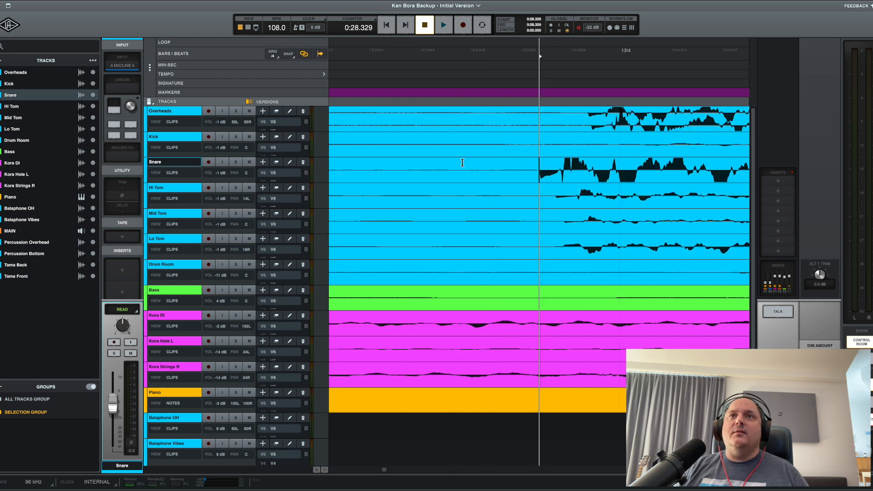
Select the gap from the snare's onset to the same hit's onset on the Overheads track and set the counter to Samples.
left_click(587, 106, "shift")
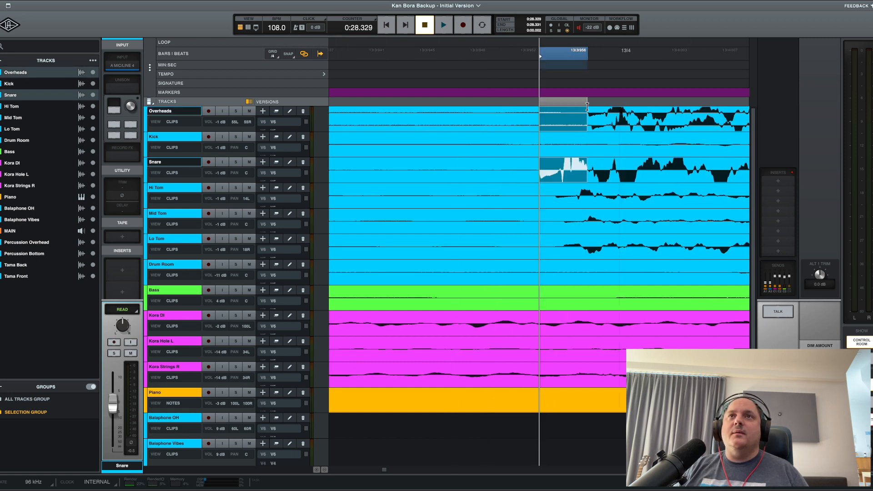
left_click(587, 103, "shift")
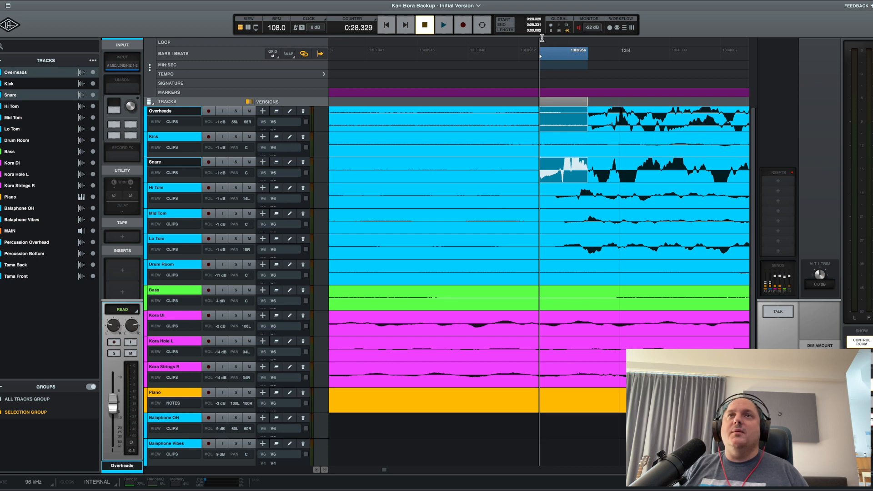
left_click(359, 20)
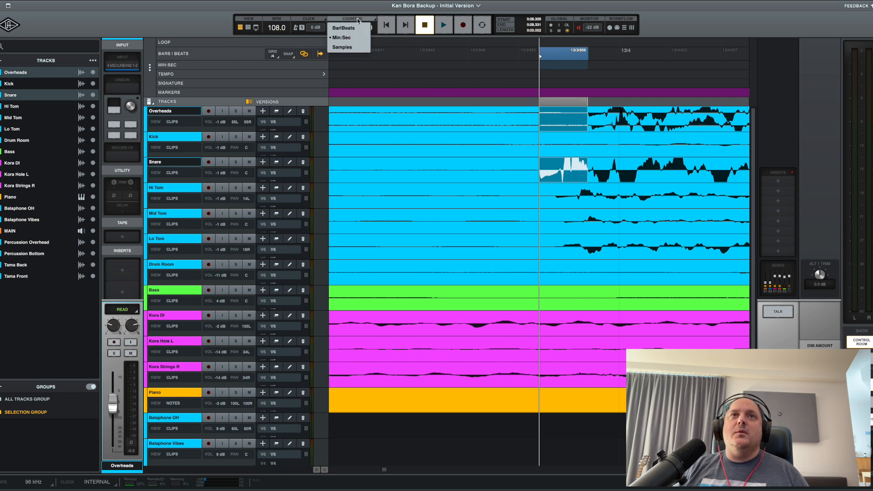
left_click(352, 47)
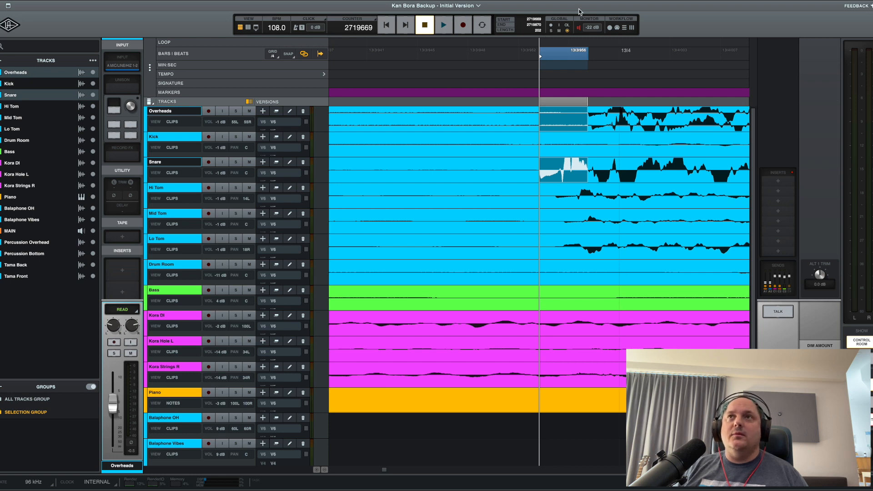
Switch to musicMath and convert a length of 202 samples at a 96000 Hz sample rate into milliseconds.
key("super+f")
type("music")
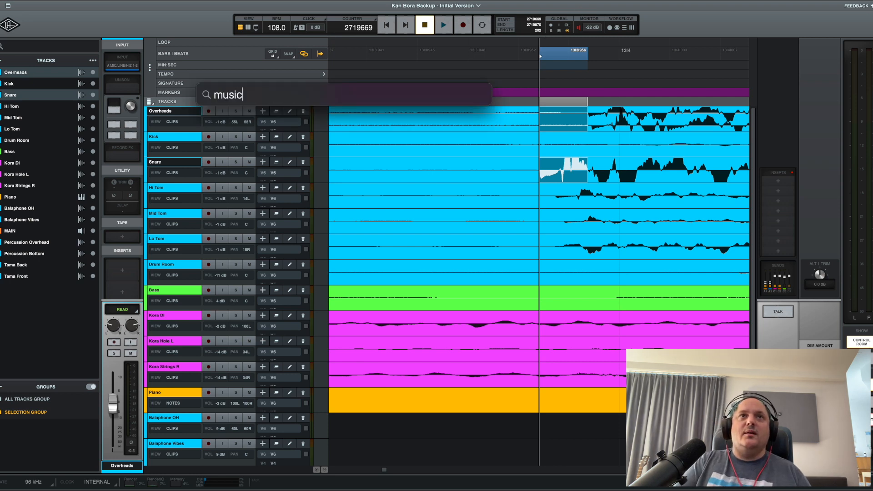
type("math")
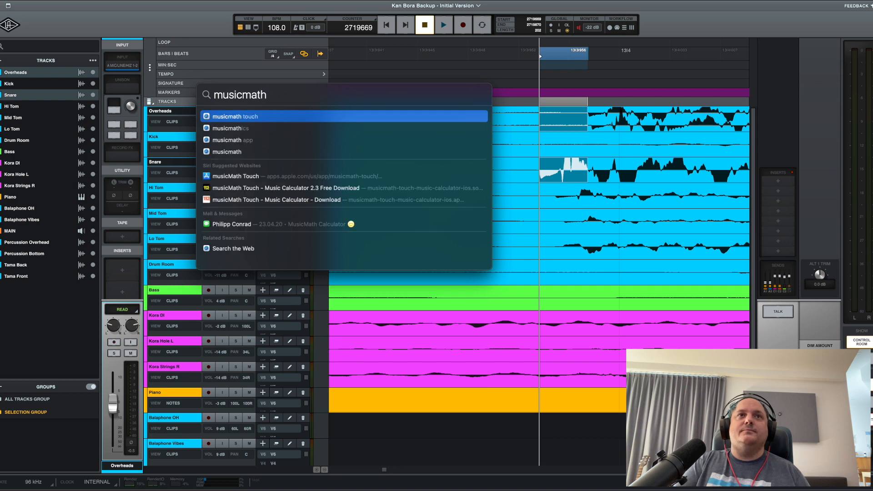
key("Return")
double_click(316, 168)
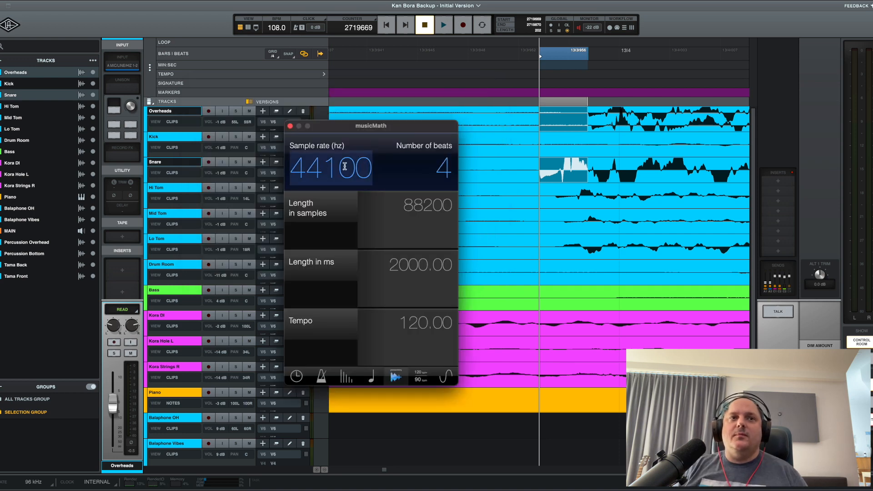
type("96")
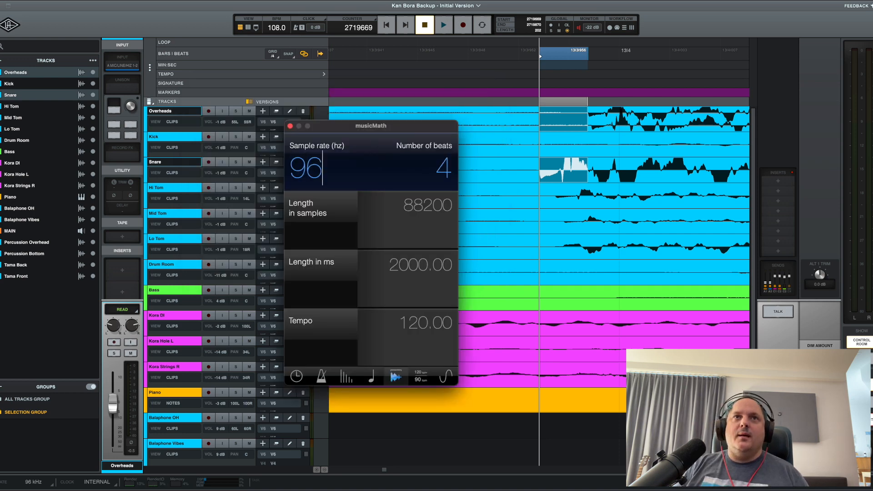
type("000")
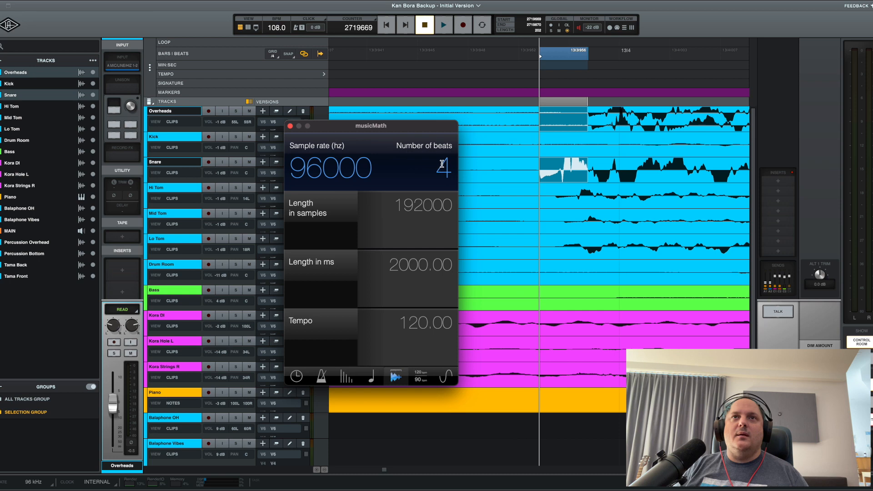
left_click(405, 207)
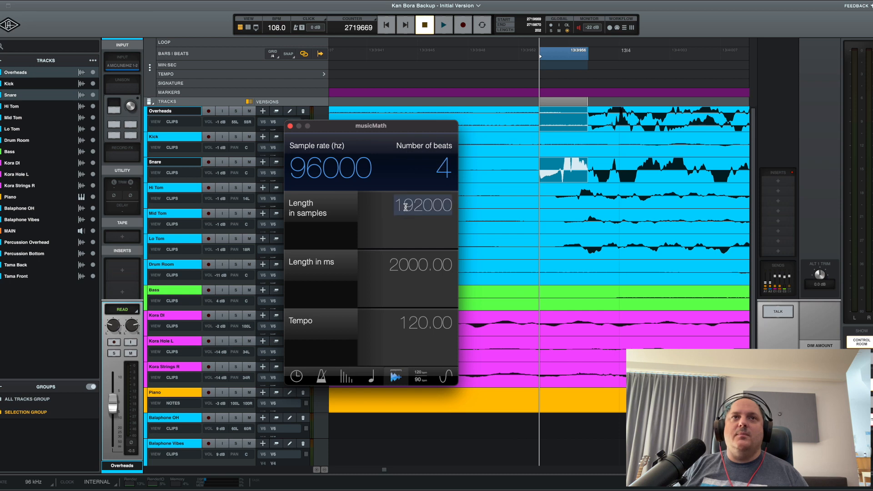
type("202")
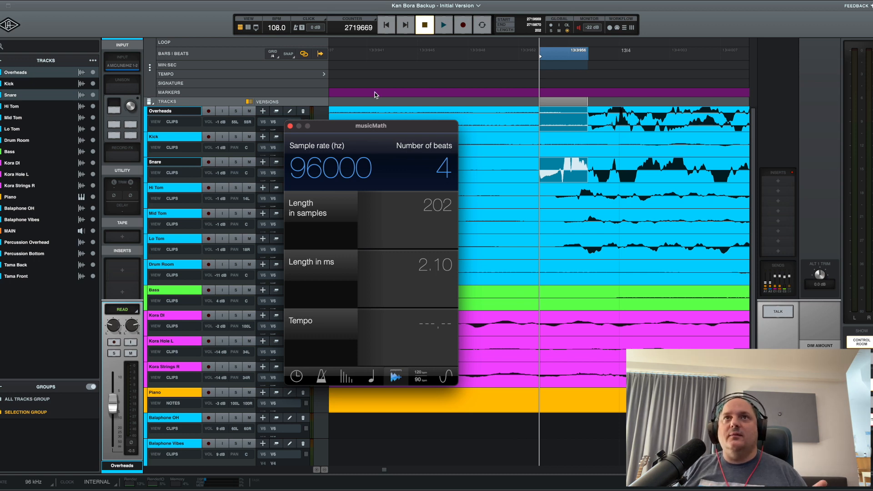
Return to LUNA and set the delay of the selected Overheads and Snare tracks to 2.1 ms.
left_click(448, 5)
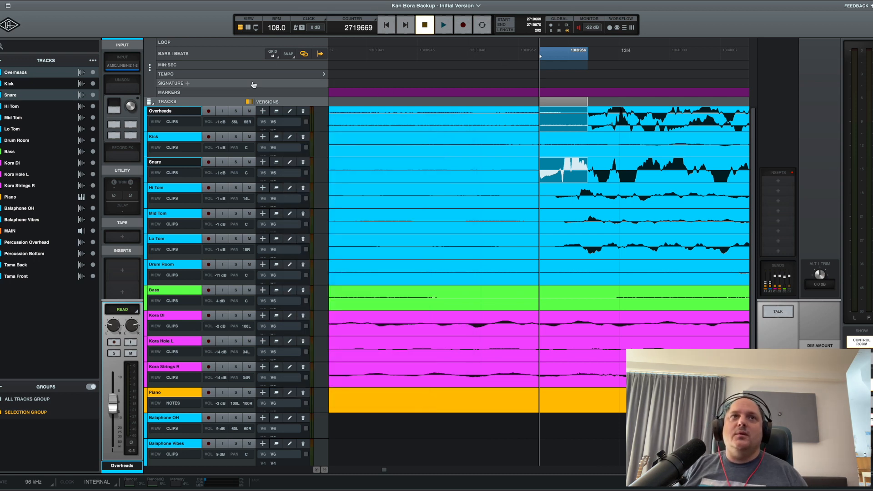
double_click(123, 211)
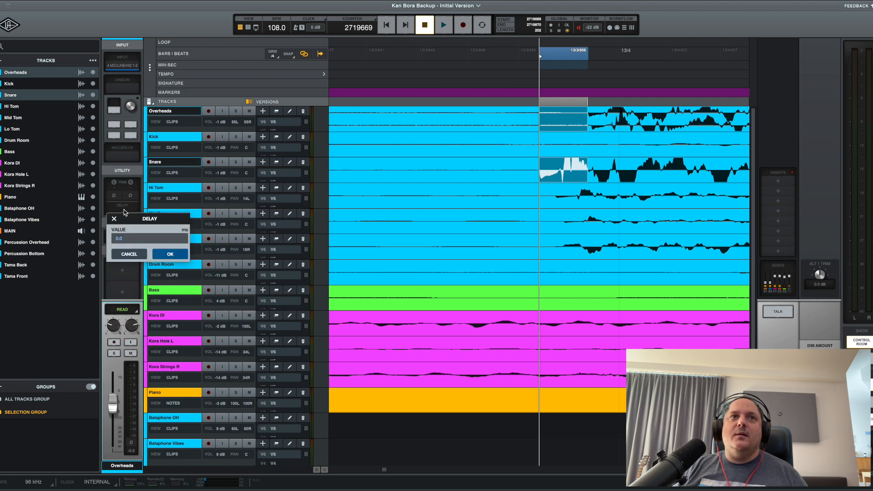
type(".1")
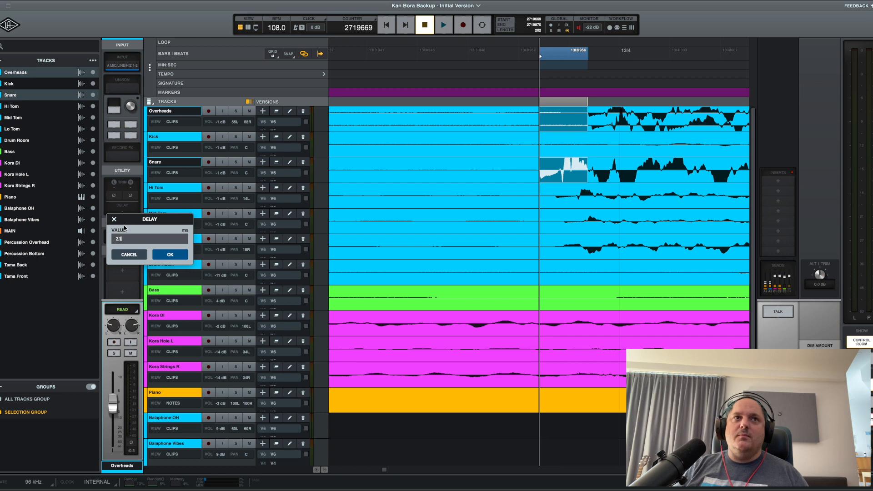
key("Return")
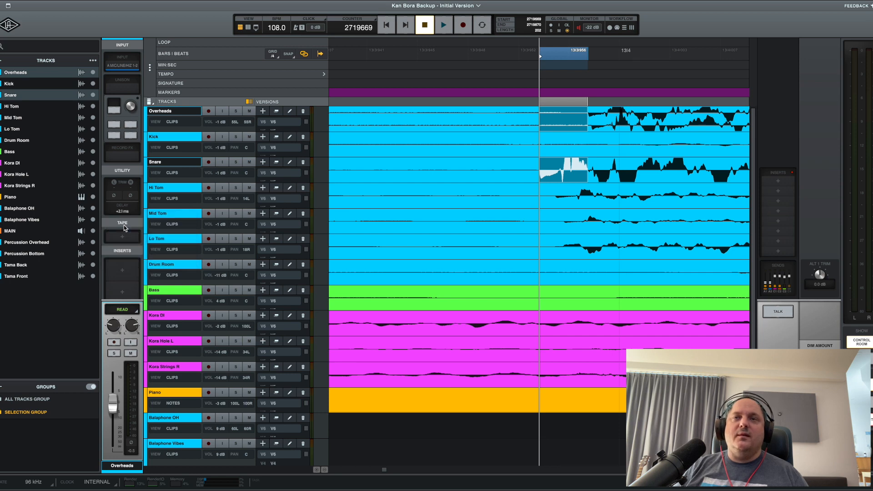
Play the session from just before the snare hit to hear the delayed tracks.
left_click(498, 166)
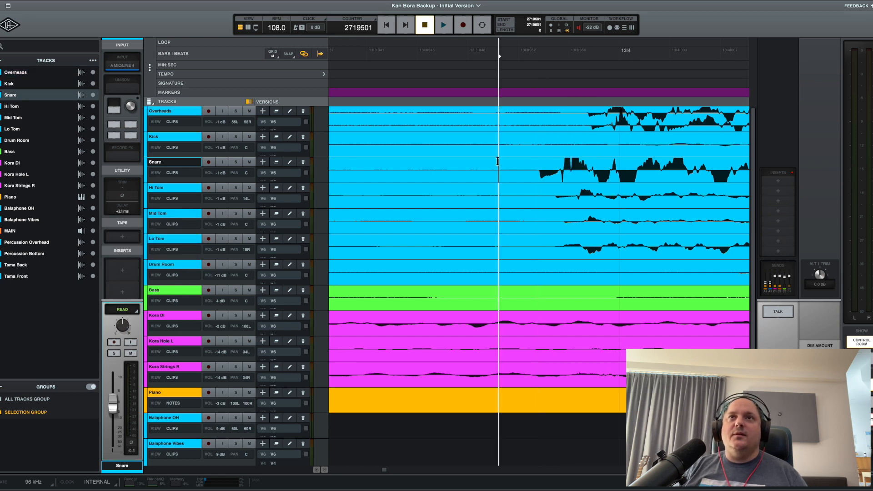
key("space")
scroll(497, 161, "down", 10)
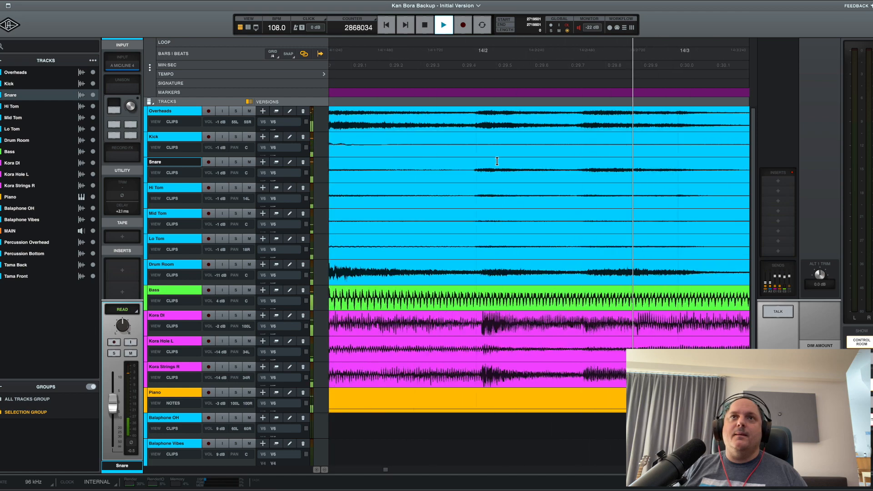
Stop playback and select the gap from the Kick's onset near bar 14 to the same hit's onset on the Overheads track.
key("space")
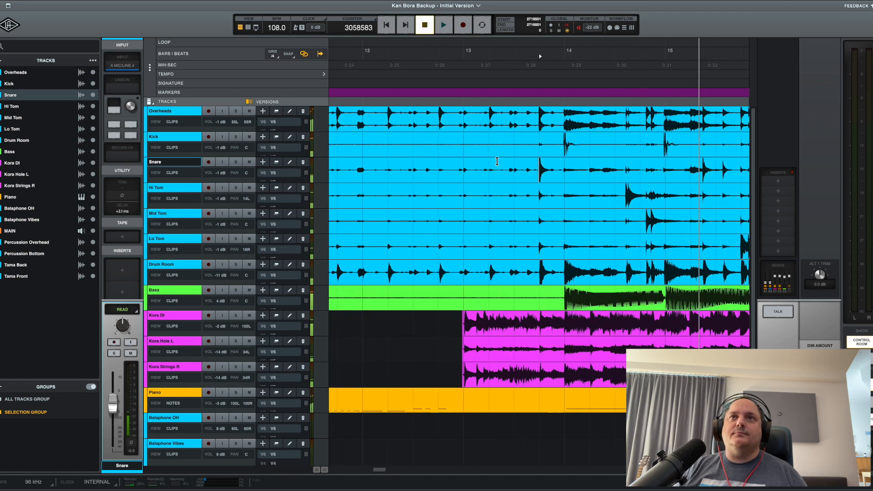
left_click(565, 139)
scroll(565, 138, "up", 10)
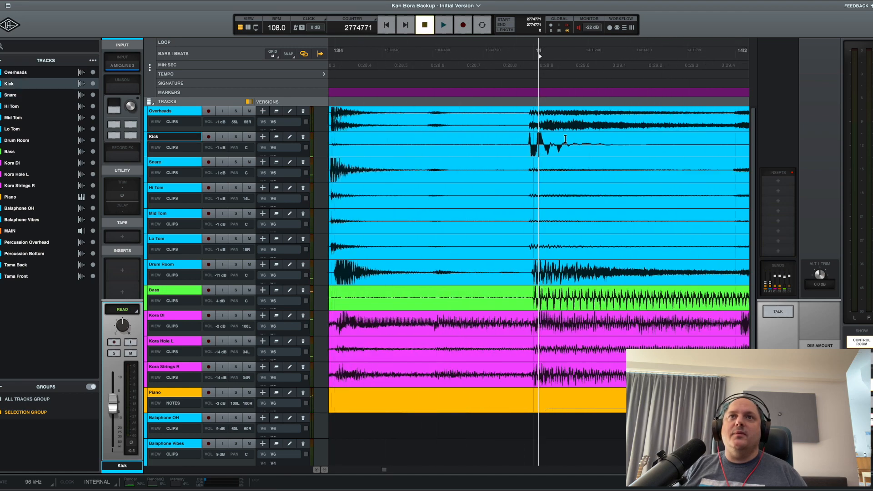
left_click(461, 136)
scroll(462, 136, "up", 5)
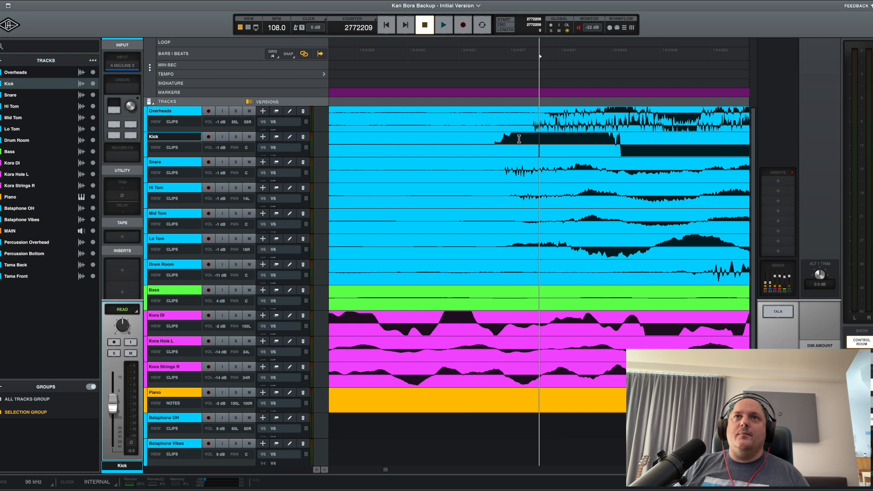
scroll(601, 139, "up", 3)
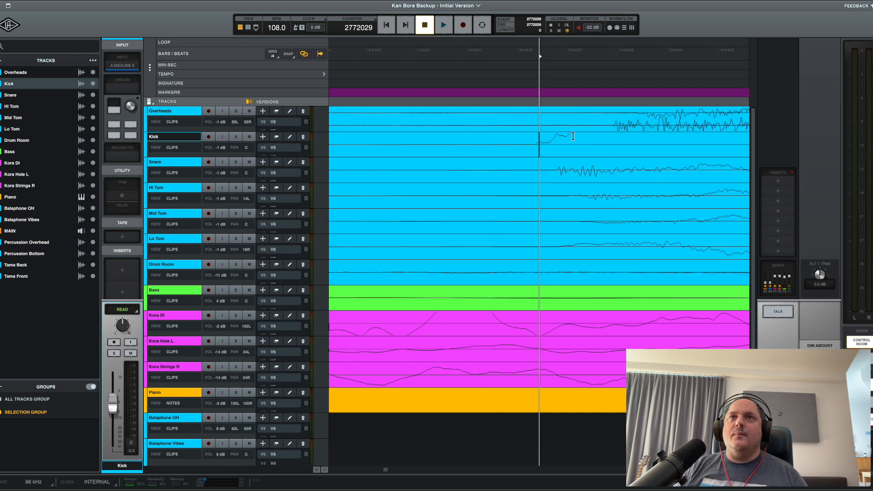
left_click(535, 136)
left_click_drag(535, 136, 615, 109)
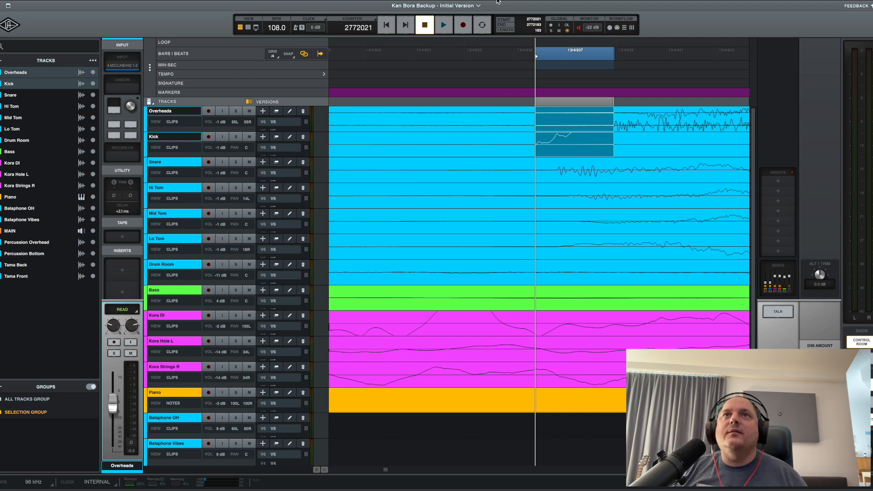
Switch to musicMath and convert a length of 163 samples into milliseconds.
key("super+Tab")
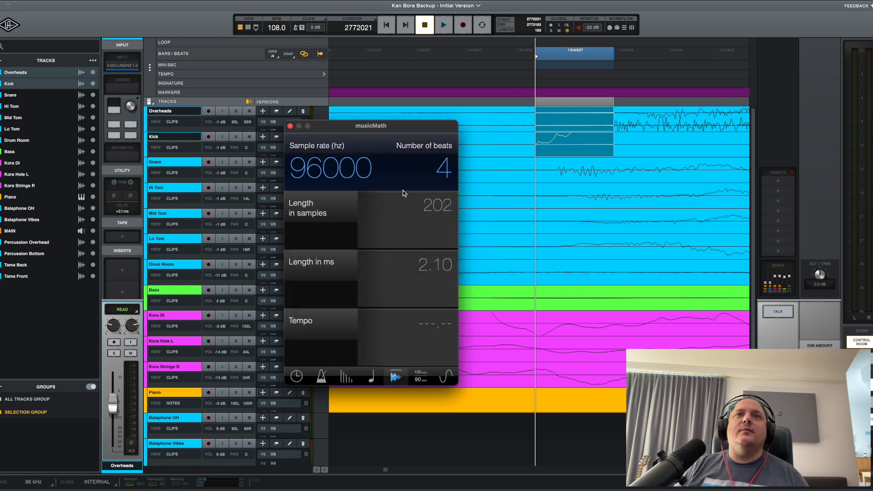
double_click(439, 214)
type("163")
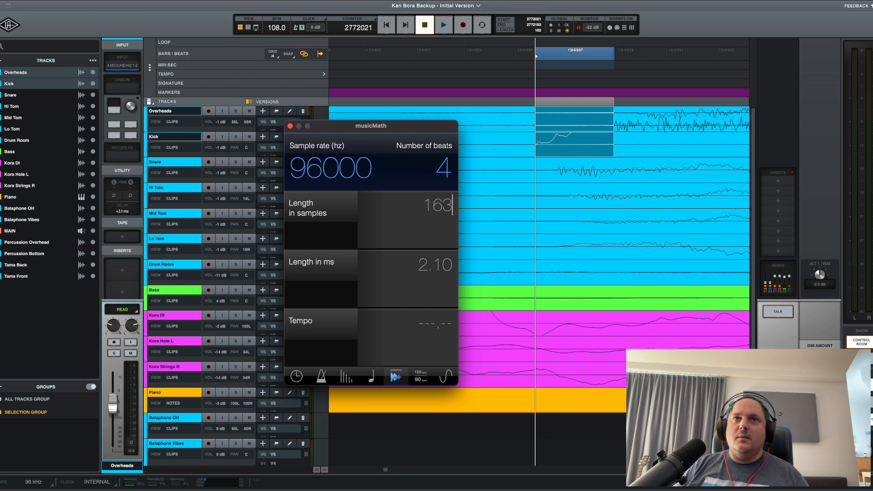
Return to LUNA and set the delay of the Kick track alone to 1.7 ms.
key("super+Tab")
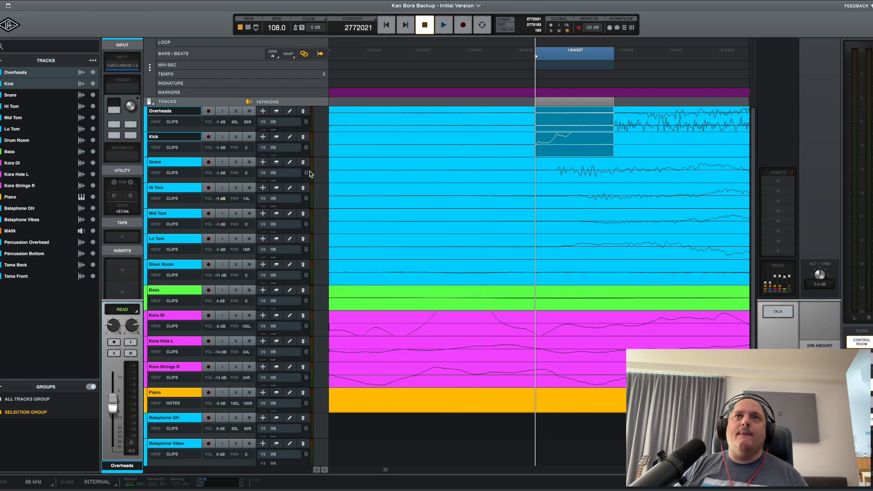
left_click(166, 163)
left_click(165, 138)
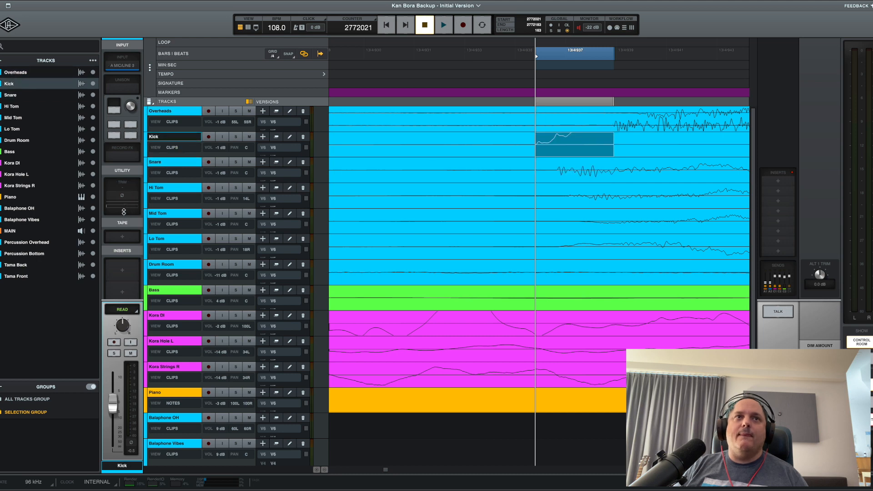
left_click(123, 211)
type("1.7")
key("Return")
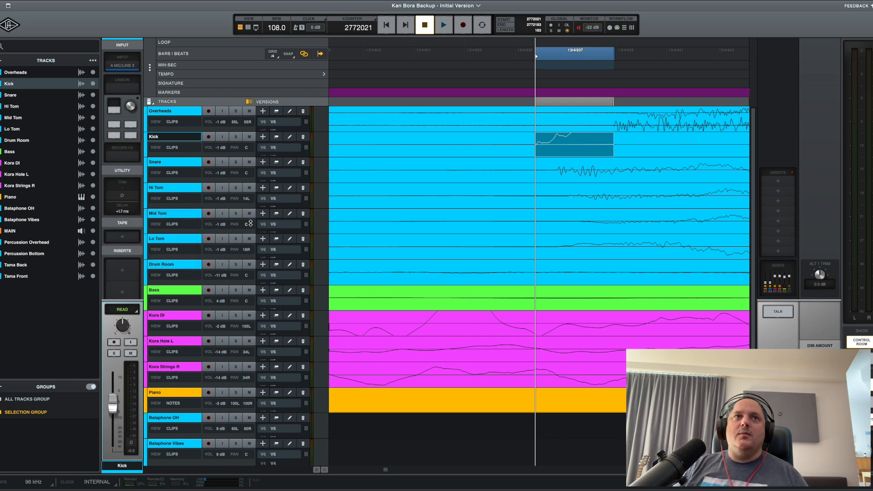
Play the session from just before the kick hit at bar 14 to hear the delayed Kick track.
left_click(552, 161)
key("r")
key("r")
key("r")
key("r")
key("r")
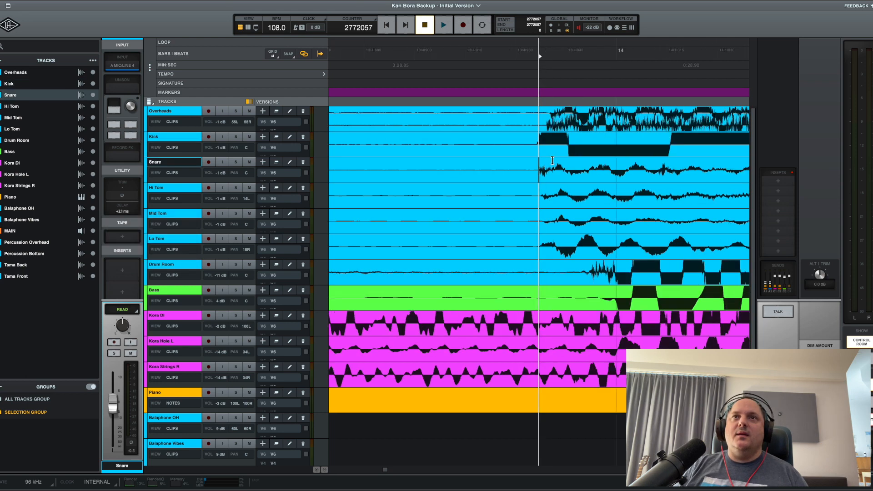
left_click(510, 137)
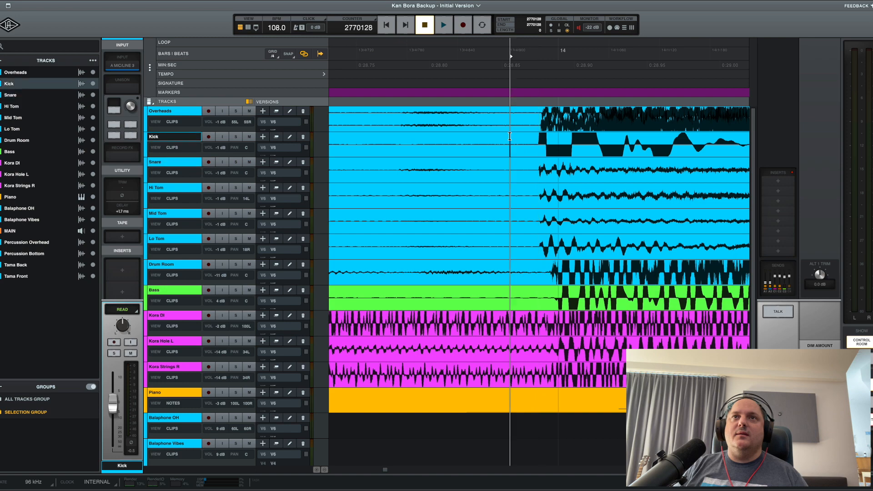
key("space")
key("t")
key("t")
key("t")
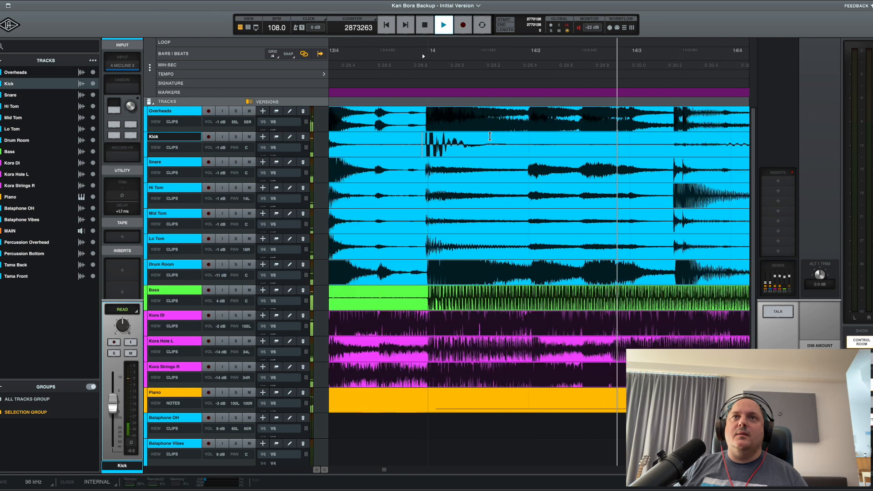
key("t")
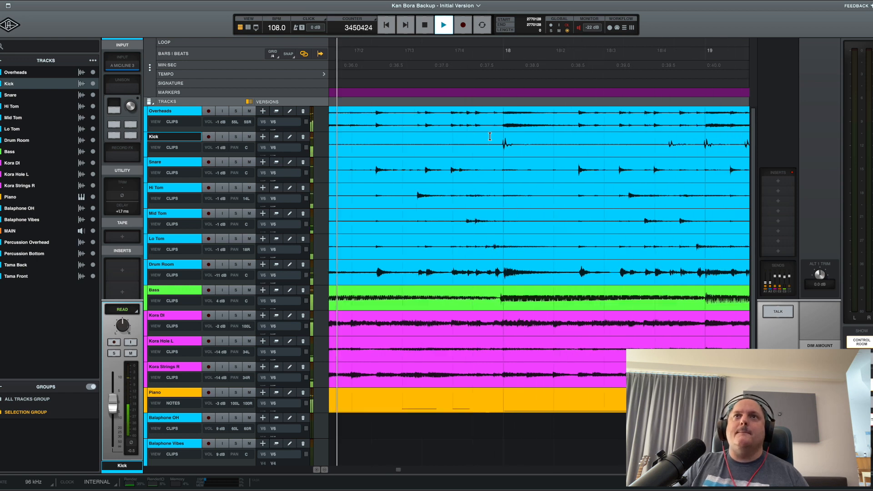
key("space")
Invert the Kick track's polarity while auditioning from just before bar 18, and raise its volume to about 8 dB.
left_click(486, 137)
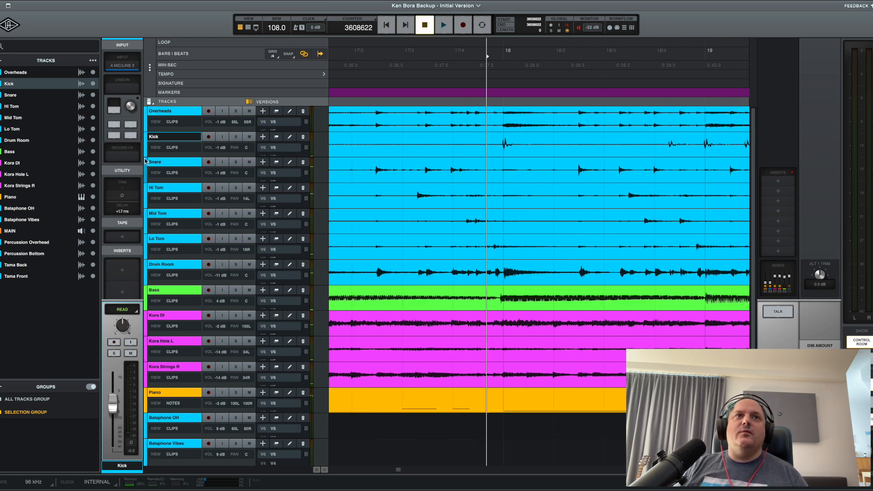
key("space")
left_click(124, 195)
key("space")
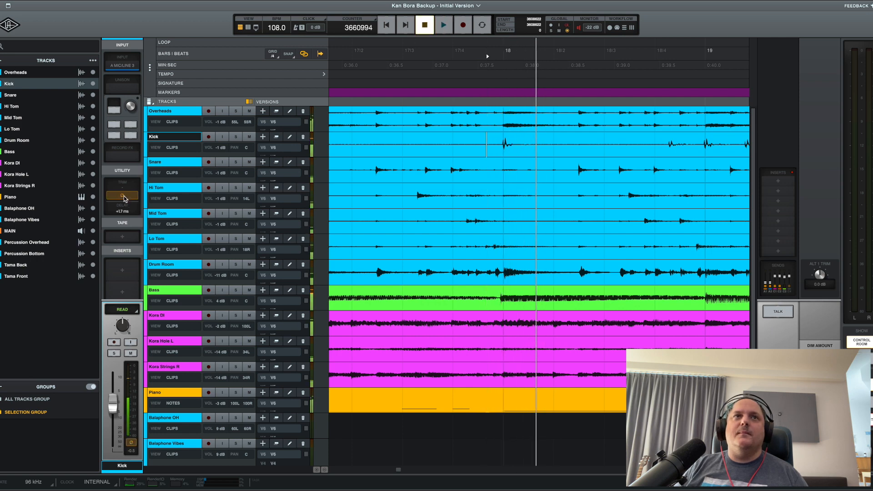
left_click_drag(113, 408, 113, 392)
key("space")
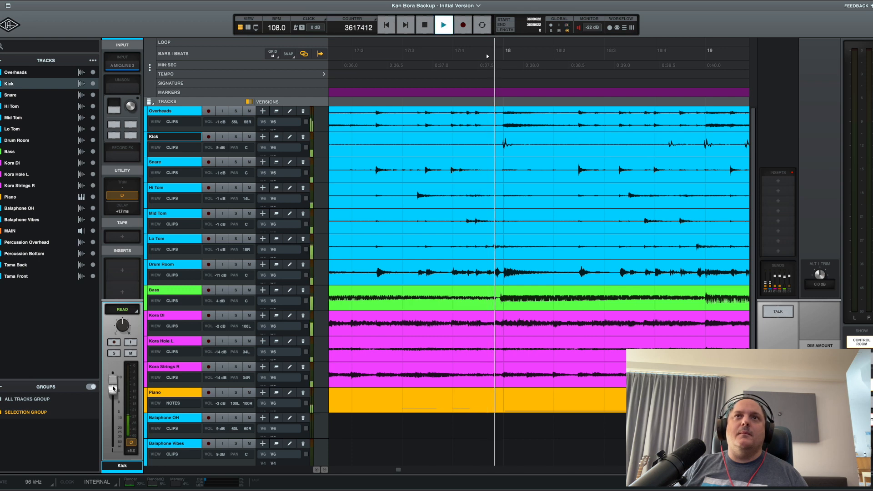
Toggle the Kick track's polarity during playback to compare both settings, and leave it non-inverted.
left_click(123, 196)
left_click(123, 196)
key("space")
left_click(122, 196)
left_click(501, 135)
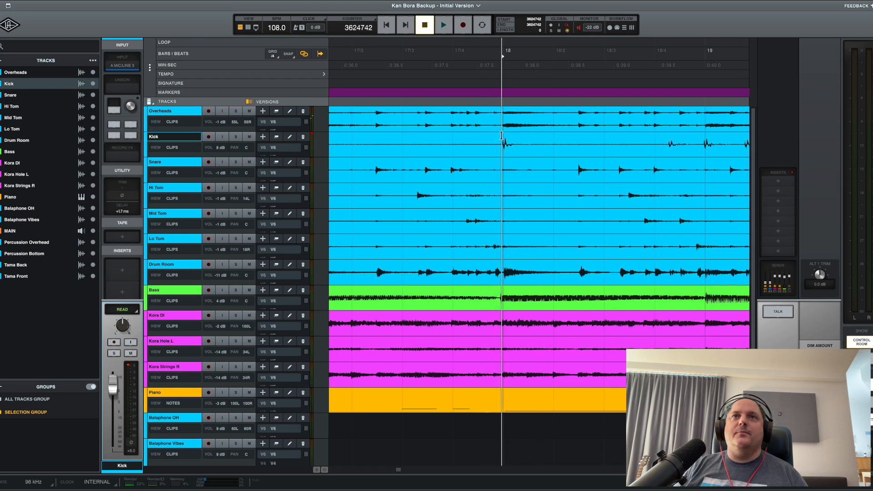
Audition the session from just before the snare hit that follows bar 17 beat 2.
left_click(371, 163)
key("space")
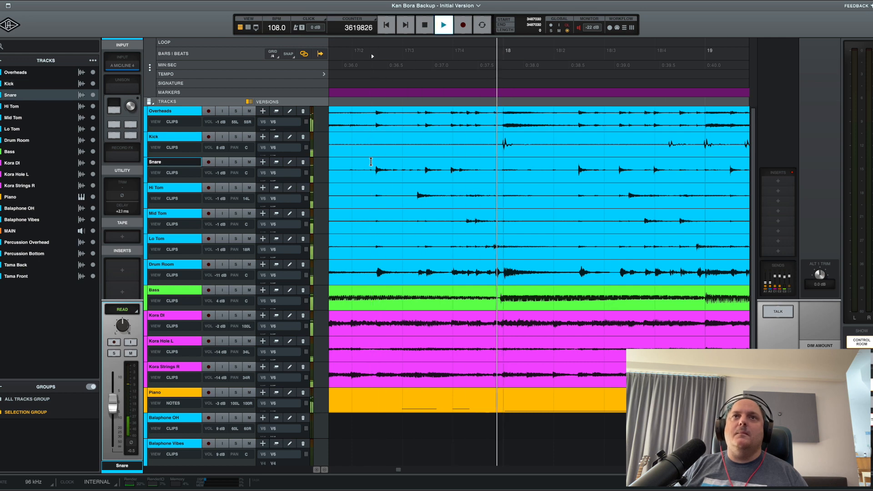
left_click(355, 163)
key("space")
key("space")
key("space")
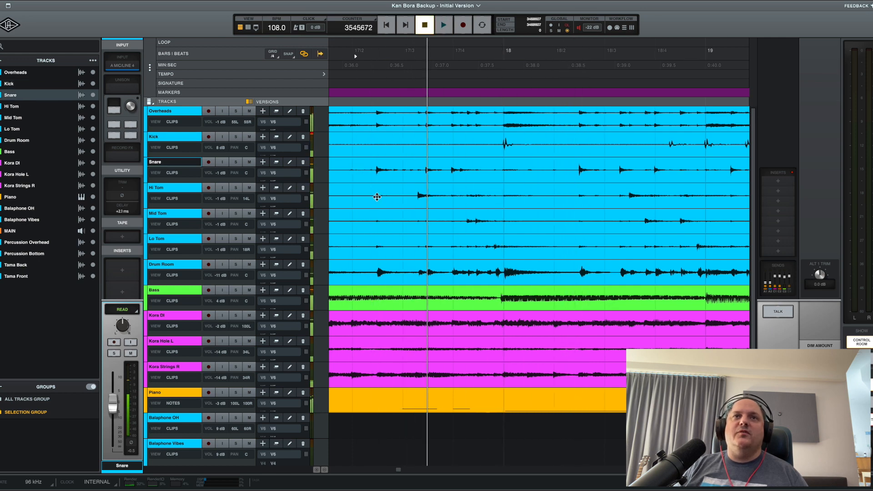
key("r")
key("t")
key("t")
key("r")
key("r")
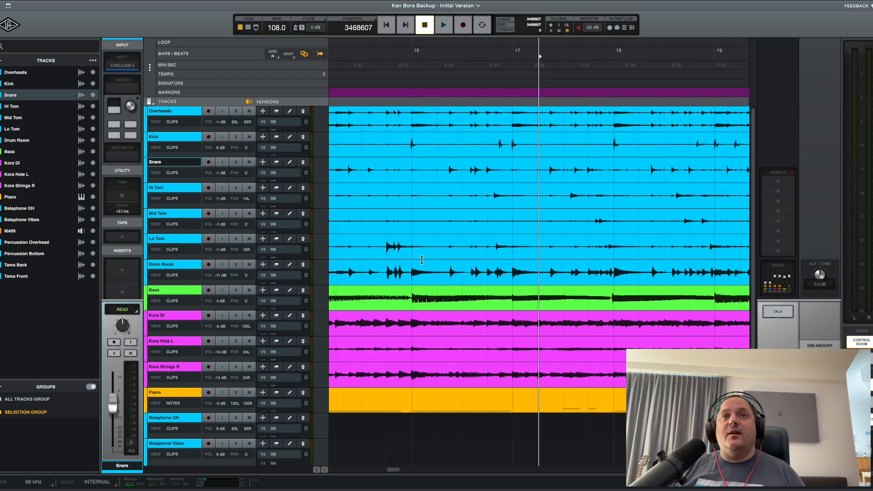
Bring up musicMath, move its window away from the track headers, and return to LUNA.
key("super+Tab")
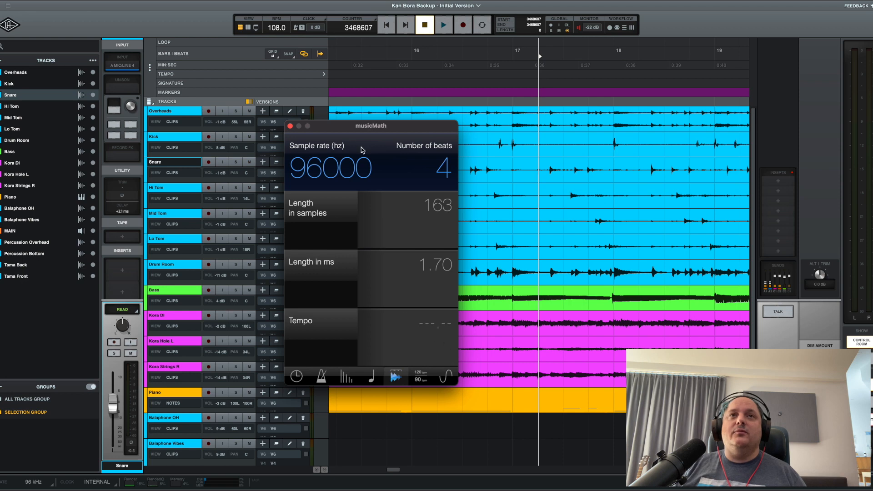
left_click_drag(378, 127, 609, 116)
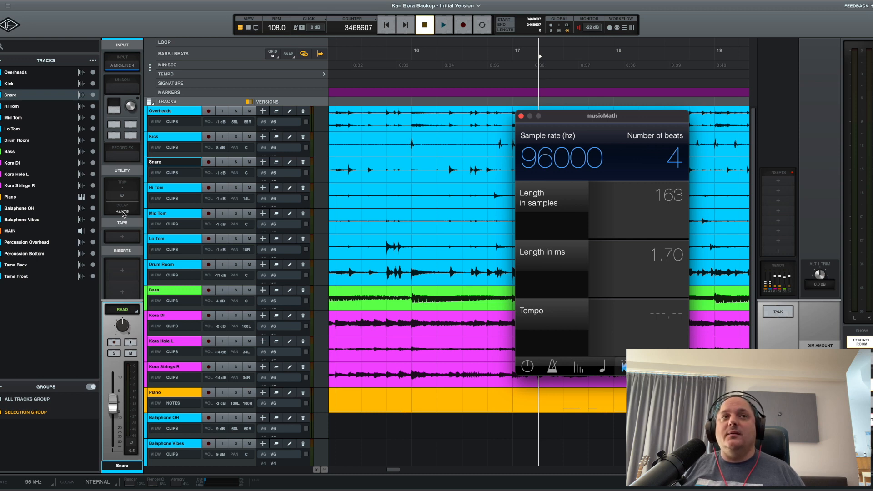
left_click(121, 9)
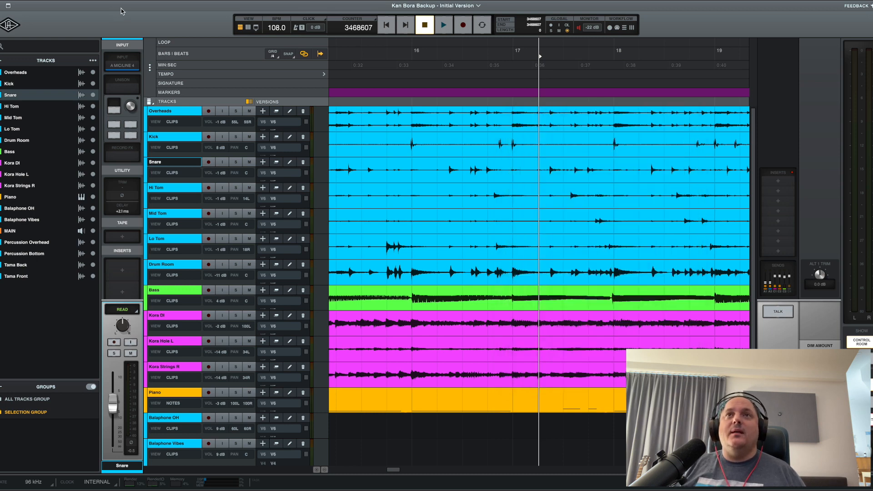
Locate the Hi Tom hit after bar 14 beat 3 and place the playhead just before it.
key("r")
key("r")
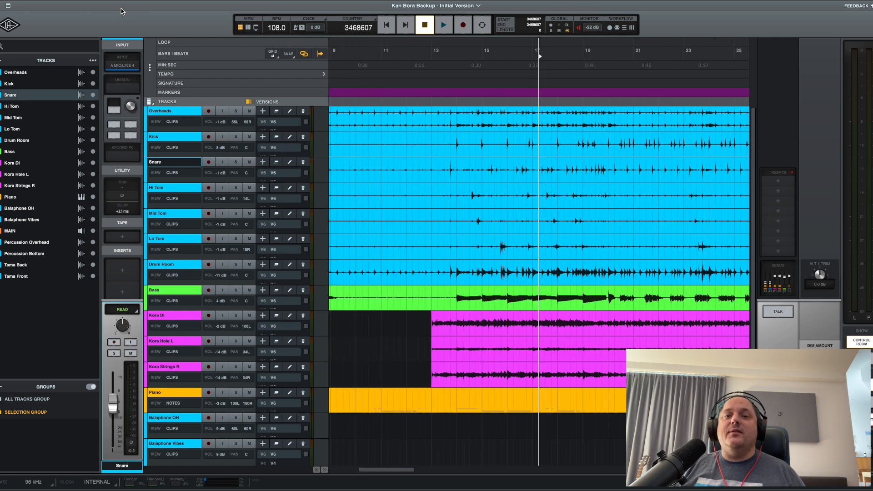
scroll(521, 177, "right", 3)
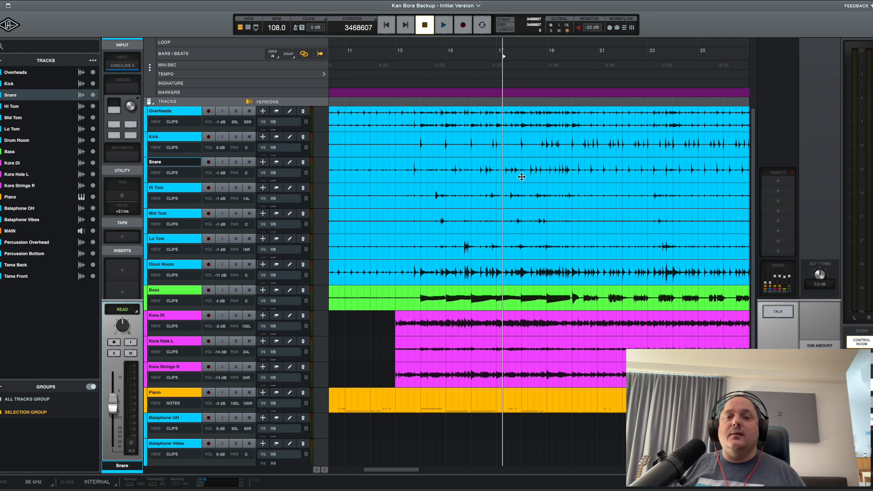
scroll(521, 177, "left", 3)
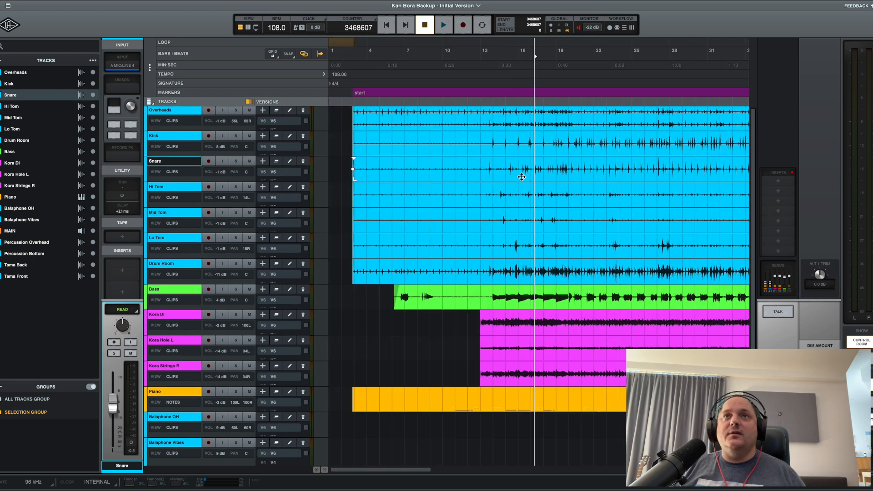
key("t")
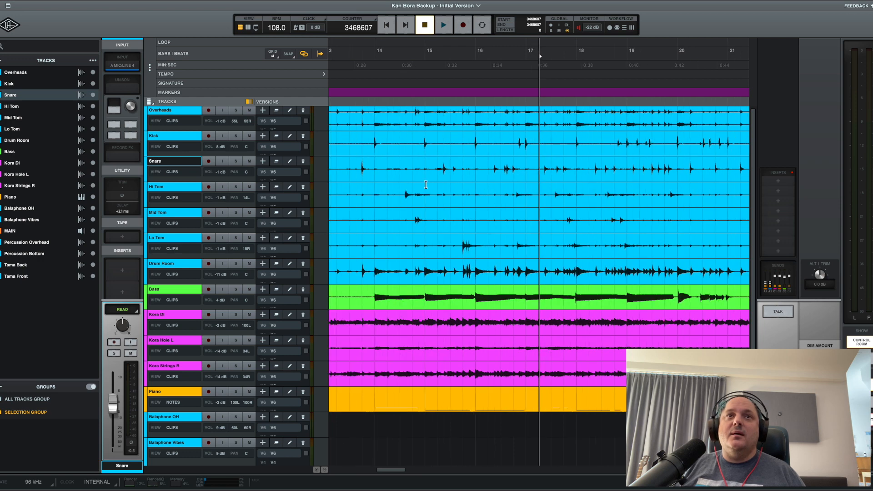
left_click(528, 189)
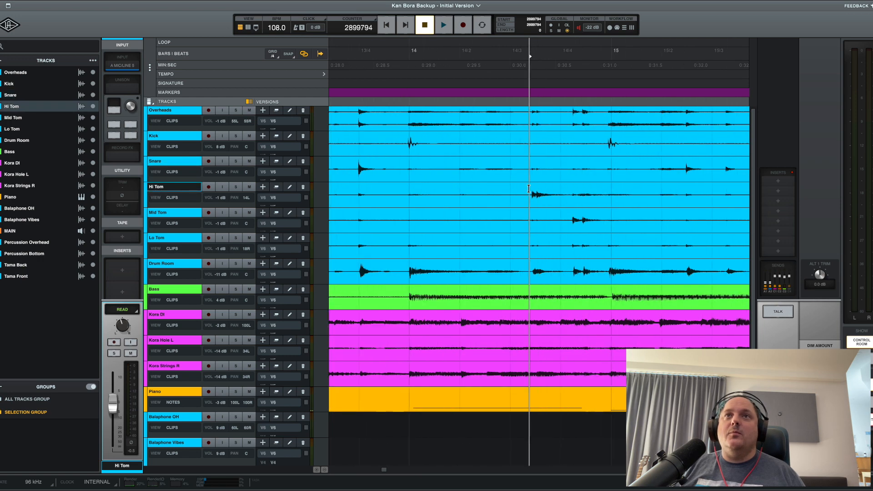
Select the gap from the Hi Tom's onset to the same hit's onset on the Overheads track.
key("t")
key("t")
key("t")
key("t")
key("t")
key("alt+super+]")
key("alt+super+]")
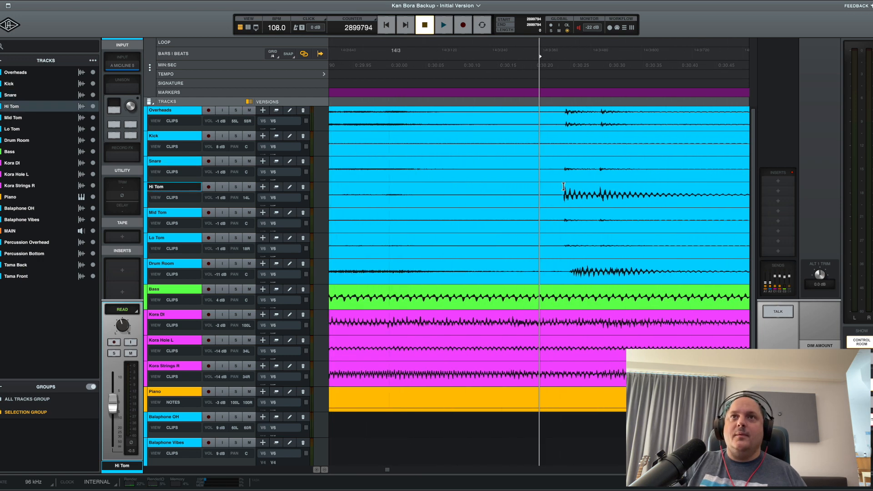
key("t")
key("t")
key("t")
key("t")
key("t")
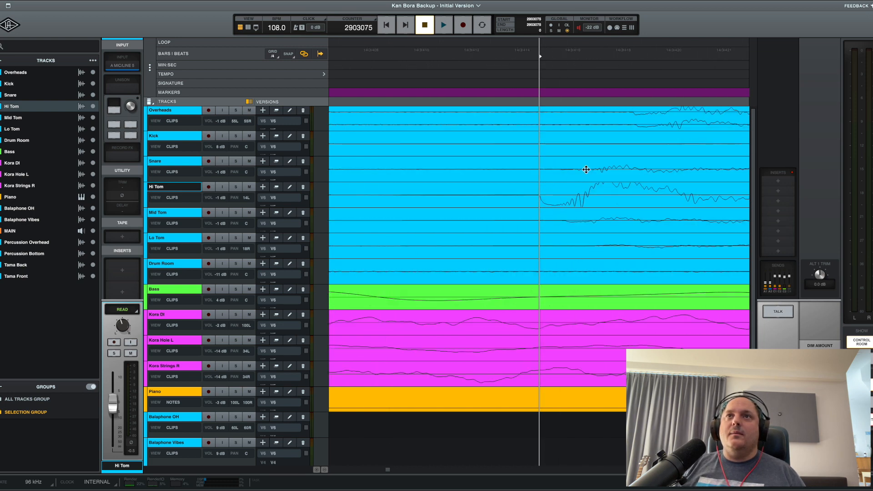
left_click(632, 111, "shift")
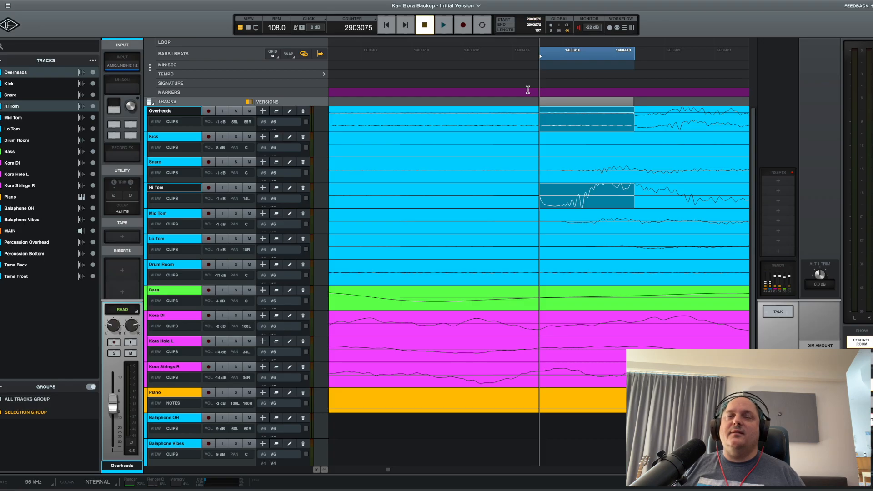
Switch to musicMath and convert a length of 197 samples at the 96000 Hz sample rate into milliseconds.
key("super+Tab")
left_click(662, 195)
type("197")
key("Return")
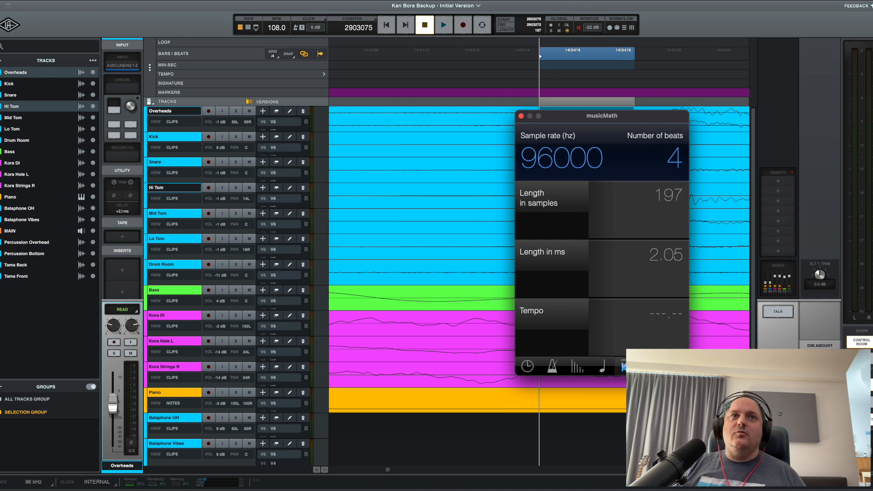
Return to LUNA and set the Hi Tom track's delay to 2 ms.
key("super+Tab")
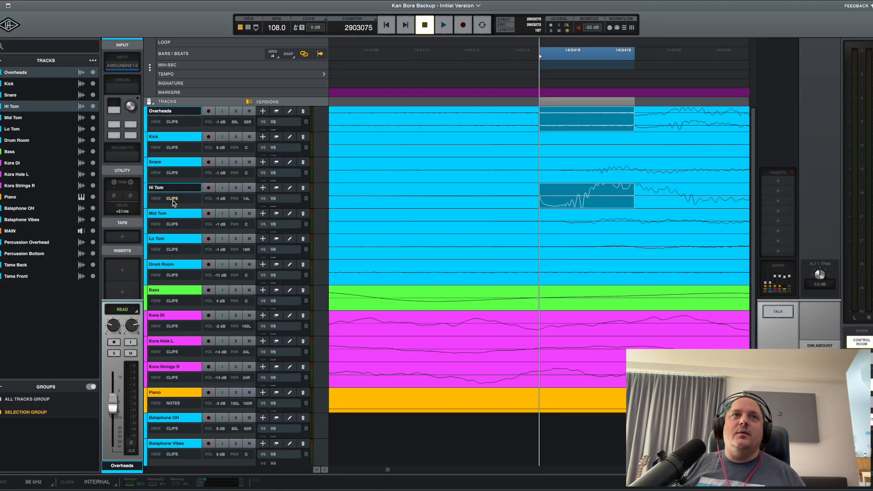
left_click(166, 186)
left_click(123, 211)
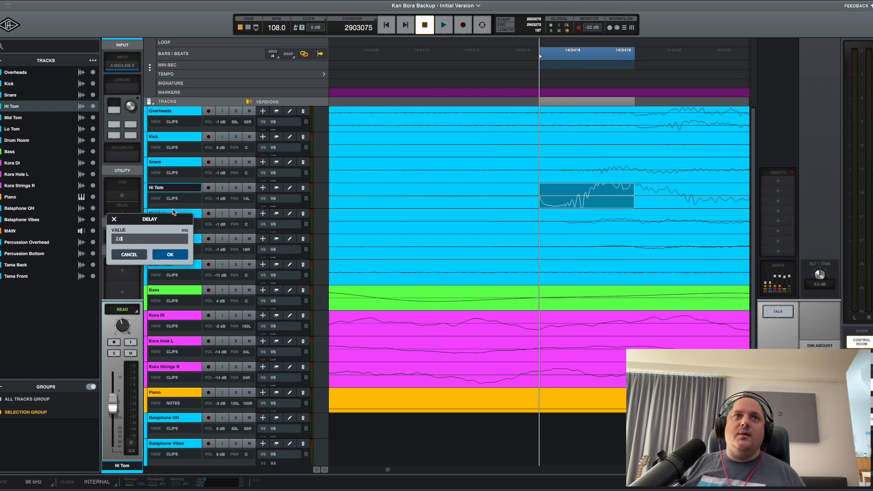
key("Return")
Select the Drum Room hit after bar 14 beat 3, starting just before the Hi Tom's onset.
key("r")
key("r")
key("r")
key("r")
key("r")
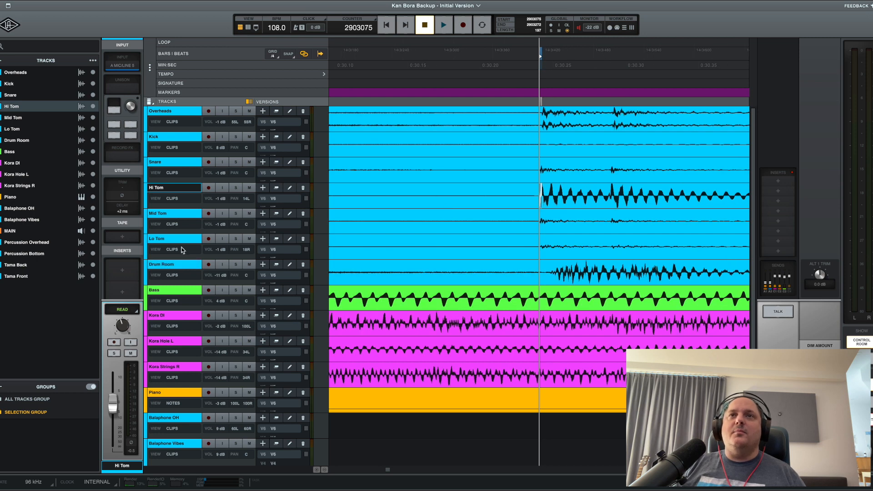
key("r")
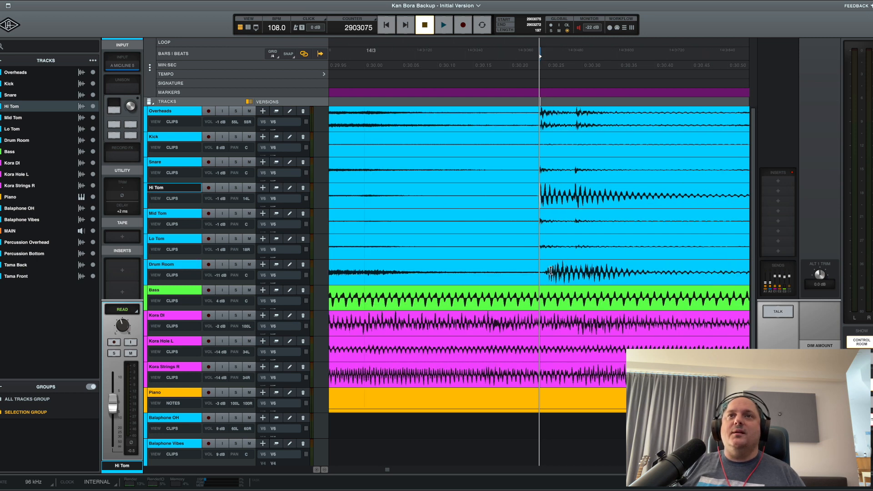
left_click_drag(534, 270, 633, 272)
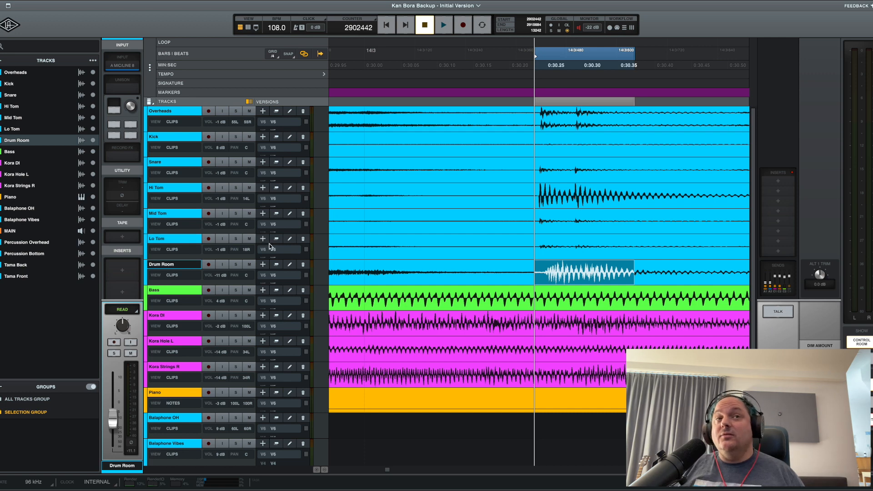
Solo all drum tracks from Overheads to Drum Room and play them from just before the Hi Tom hit in bar 14.
left_click_drag(235, 264, 235, 111)
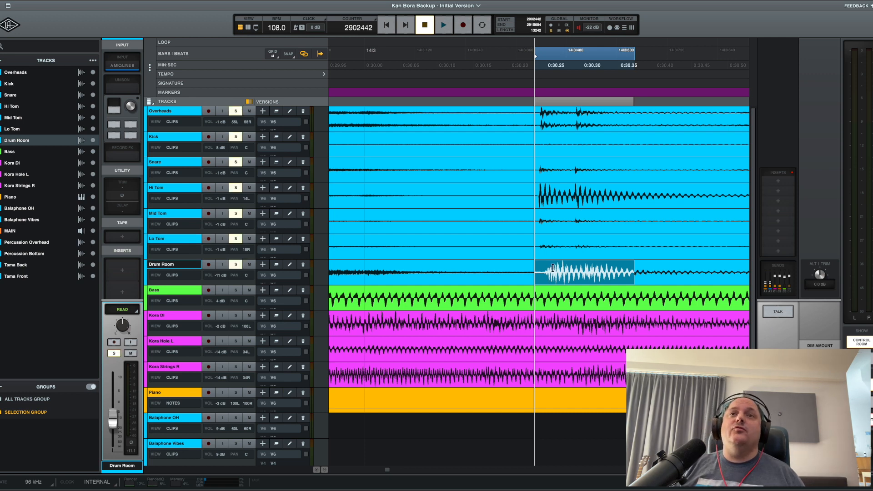
left_click(512, 268)
key("r")
key("r")
key("r")
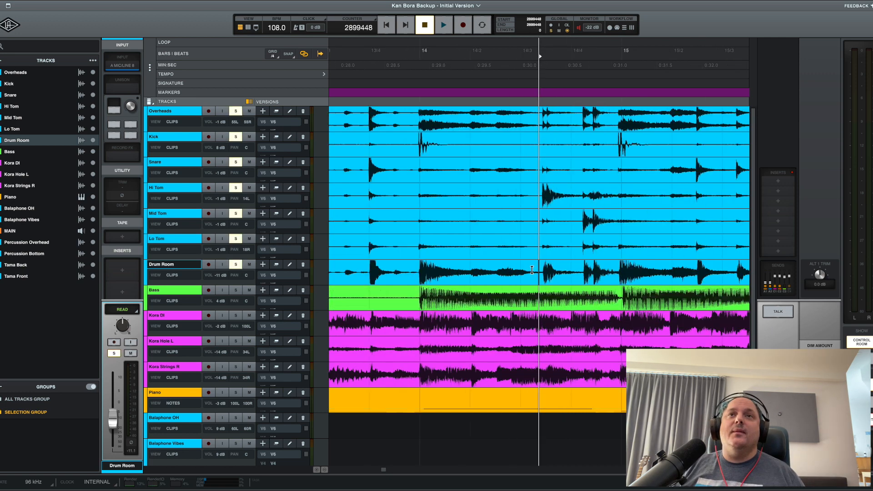
key("space")
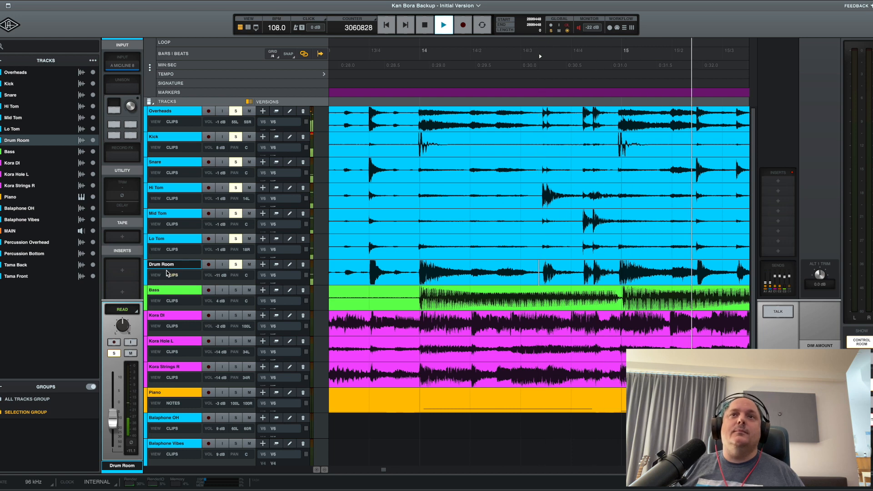
Set the Kick track's volume to 4 dB during playback, and stop the transport.
left_click(164, 137)
mouse_move(113, 389)
left_mouse_down()
mouse_move(115, 406)
mouse_move(118, 397)
left_mouse_up()
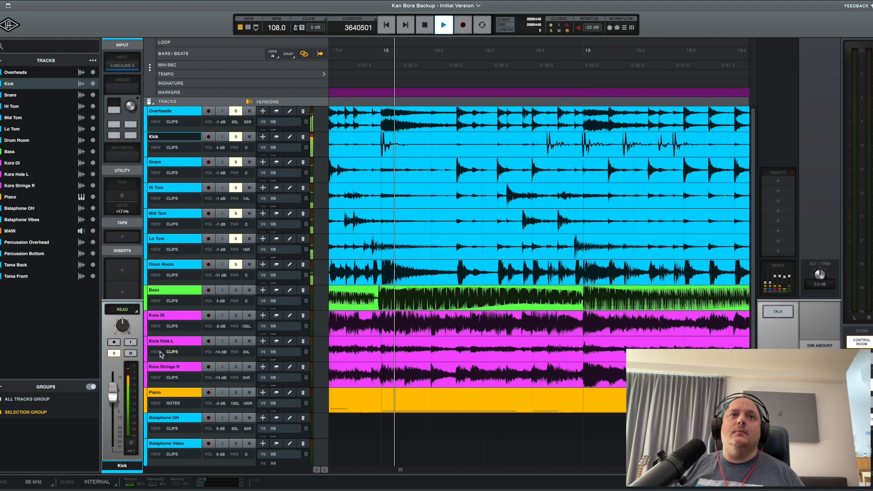
key("space")
Play the soloed drums and set the Drum Room track's delay to 104 ms by ear.
left_click(163, 264)
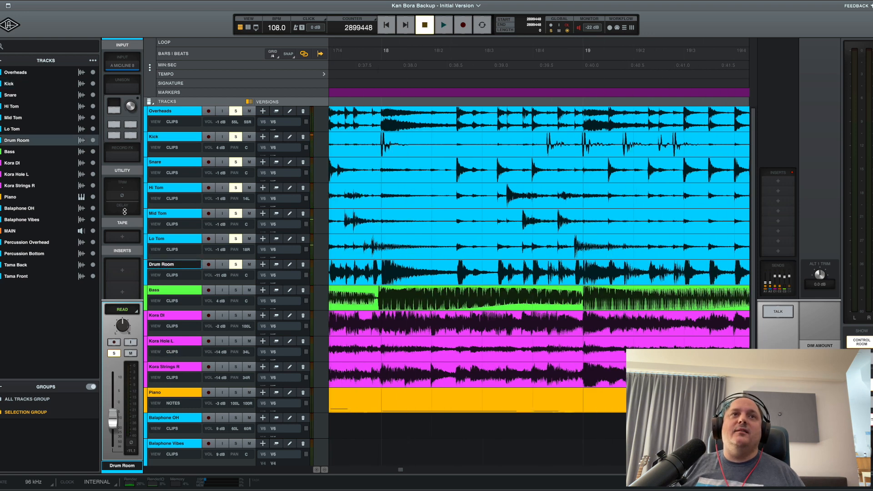
double_click(125, 211)
left_click(114, 219)
left_click_drag(122, 211, 131, 195)
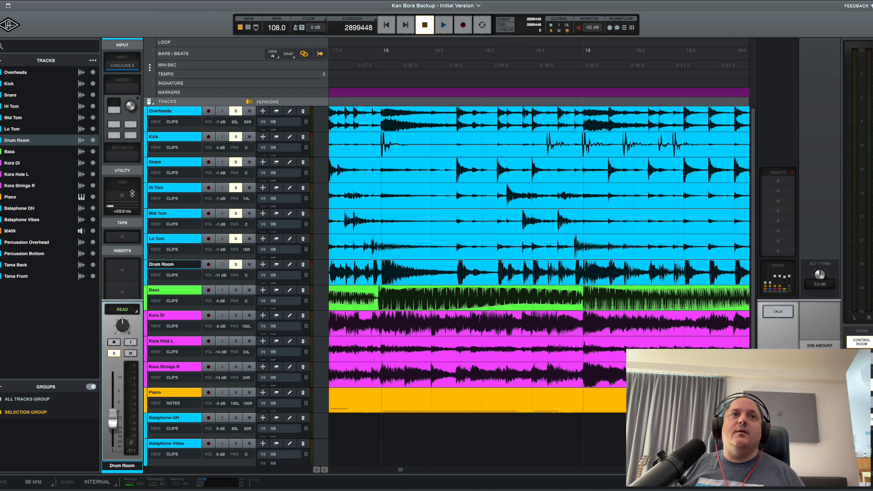
key("space")
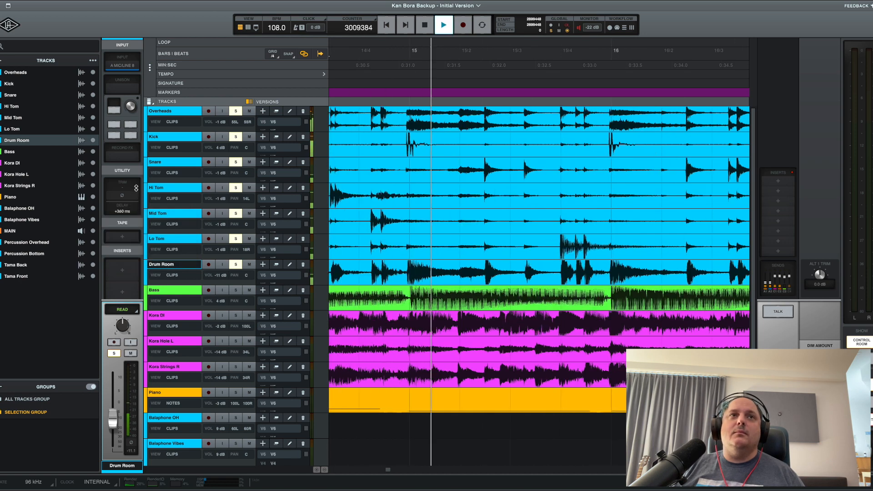
left_click_drag(128, 205, 119, 232)
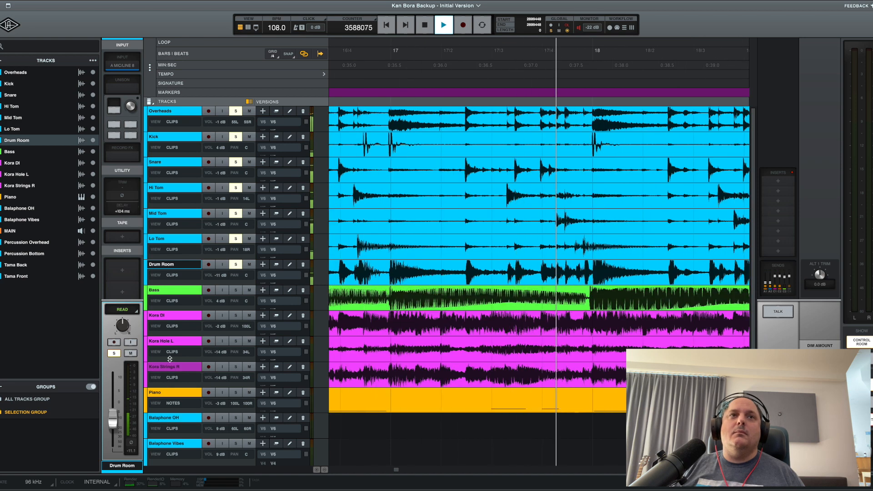
key("Up")
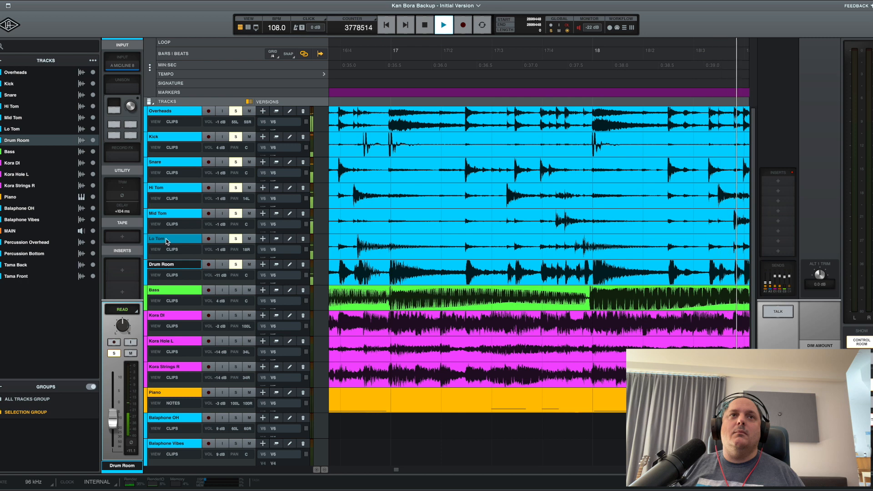
Lower the Drum Room track's volume to -17 dB during playback, and stop the transport.
left_click(166, 265)
left_click_drag(112, 414, 110, 430)
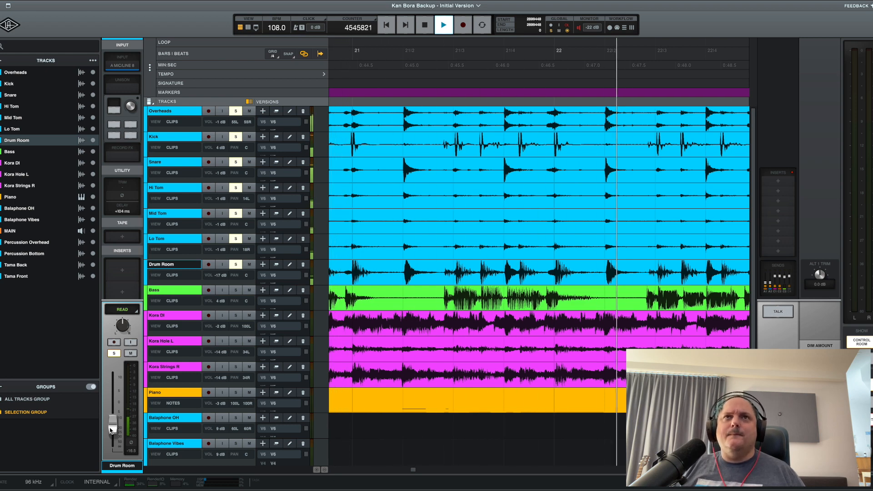
key("space")
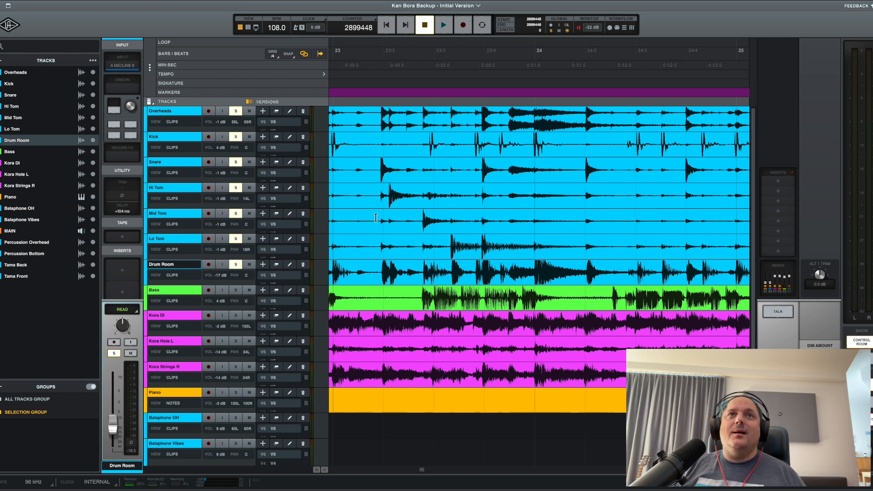
key("r")
key("r")
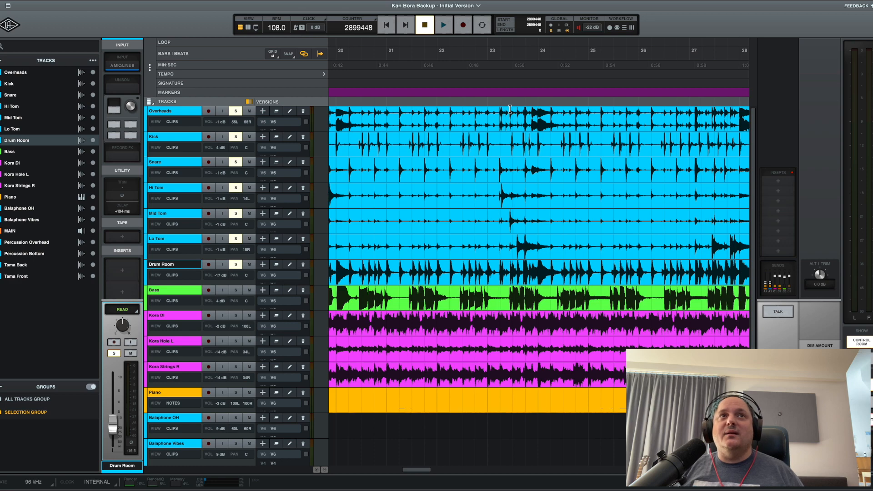
key("r")
key("r")
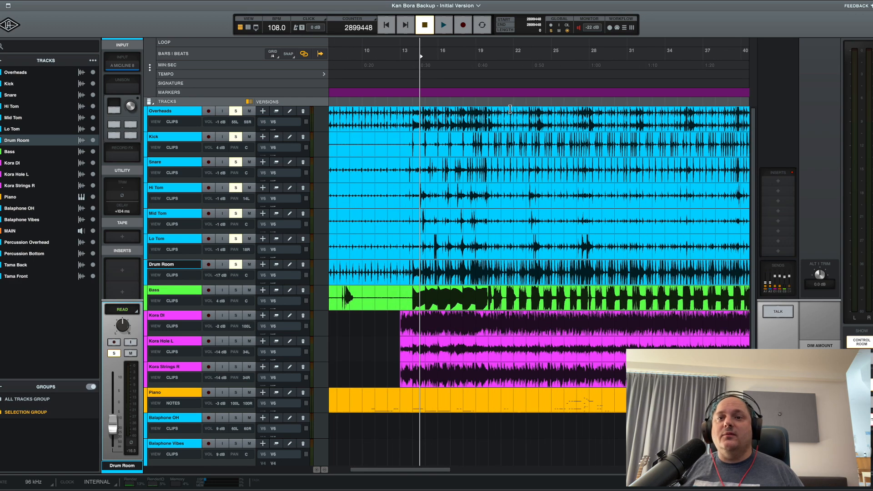